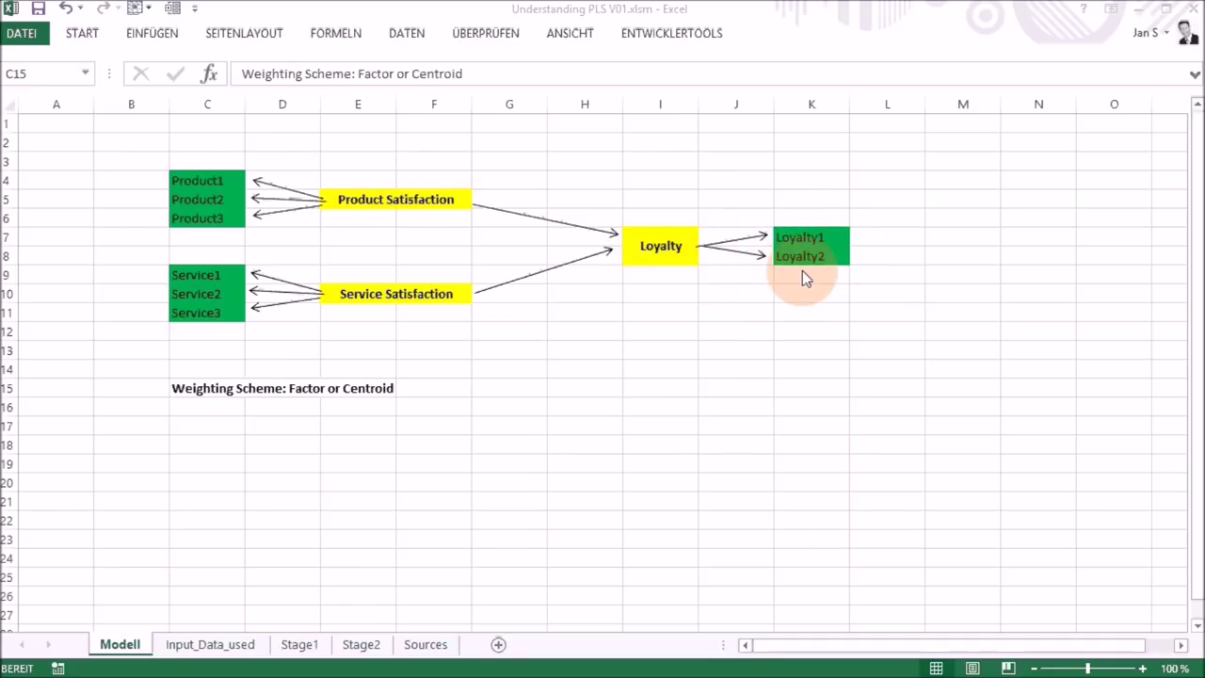
Open the Input_Data_used sheet and look through the raw product, service and loyalty values of all cases.
left_click(186, 649)
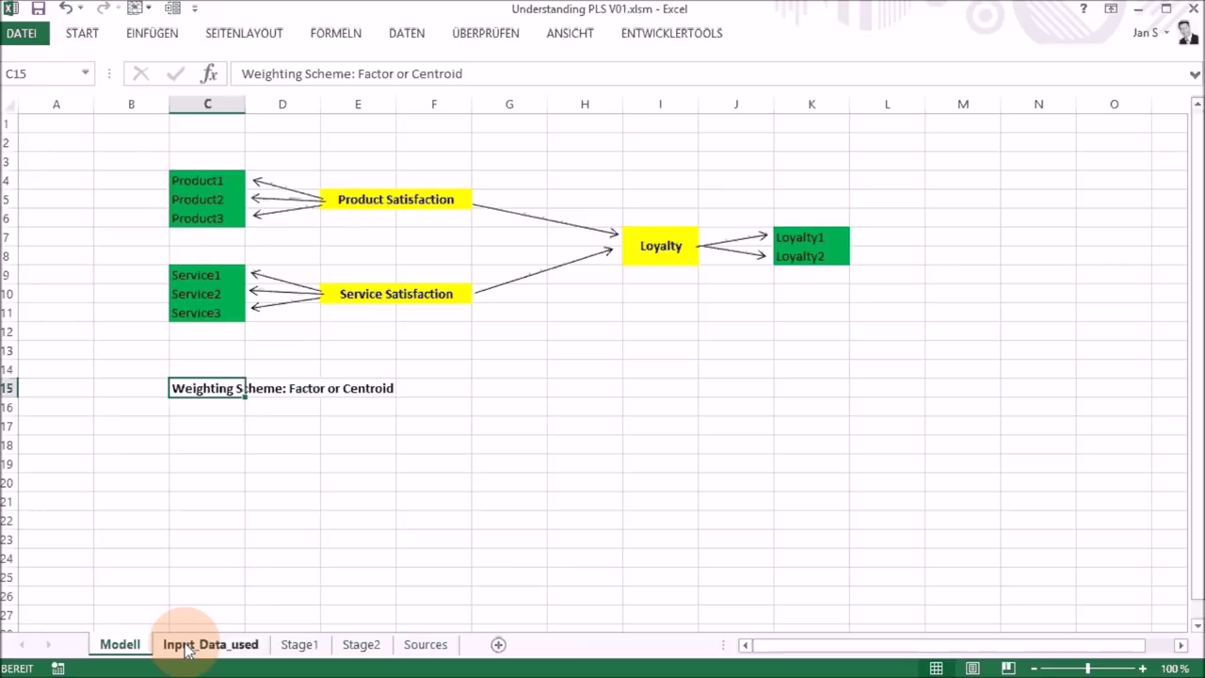
left_click(186, 650)
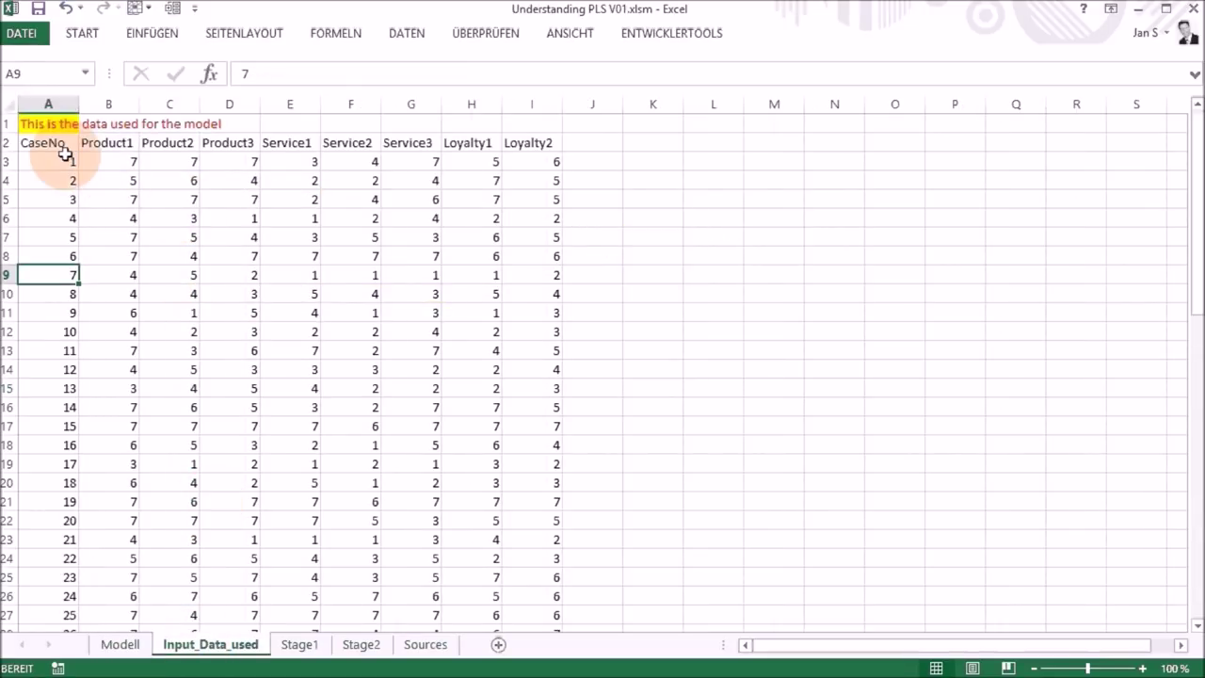
left_click(115, 161)
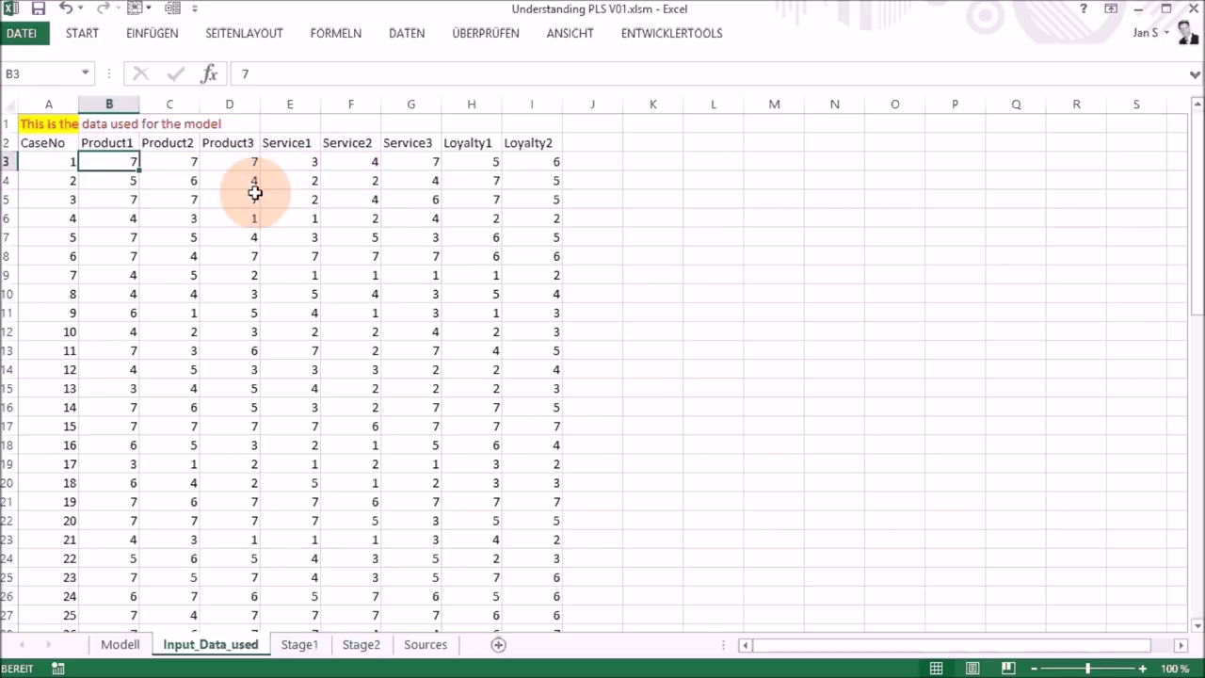
scroll(237, 225, "down", 2)
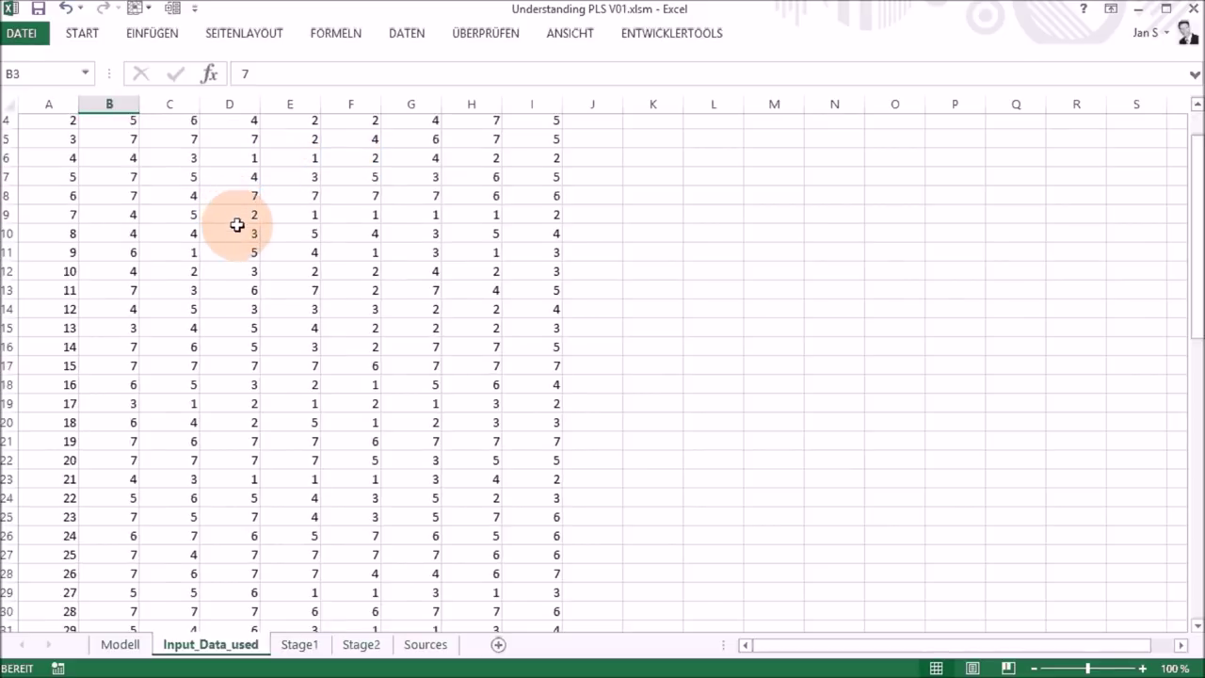
scroll(237, 226, "up", 2)
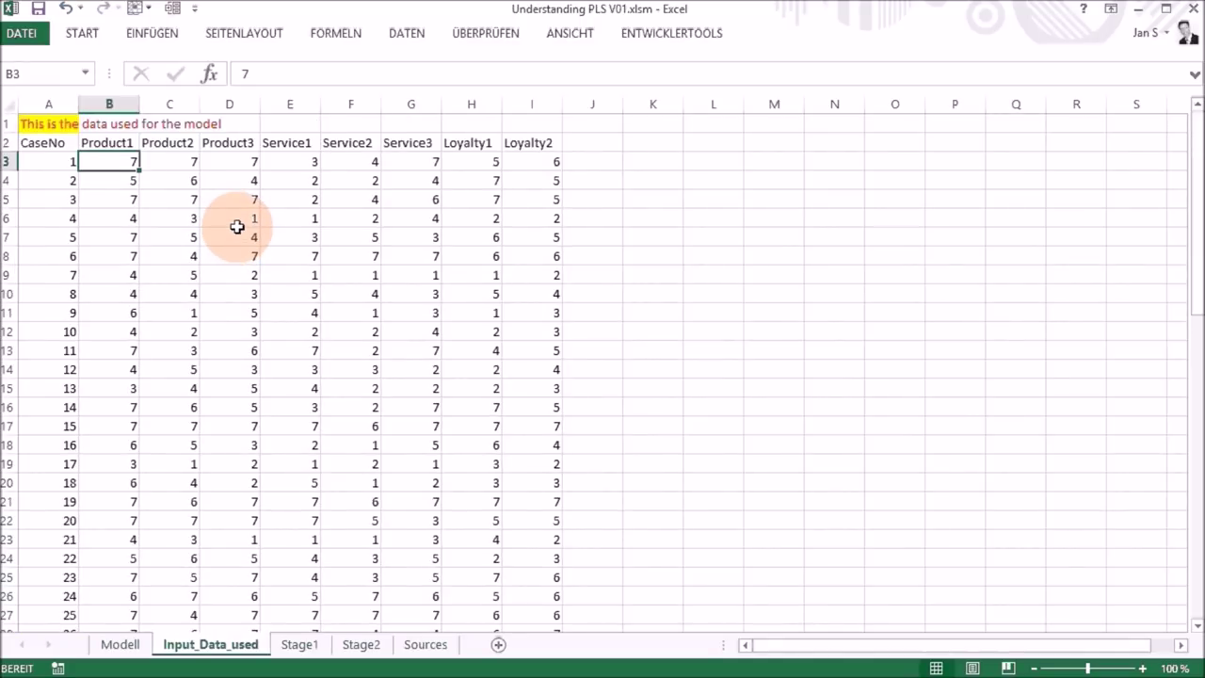
scroll(249, 260, "down", 6)
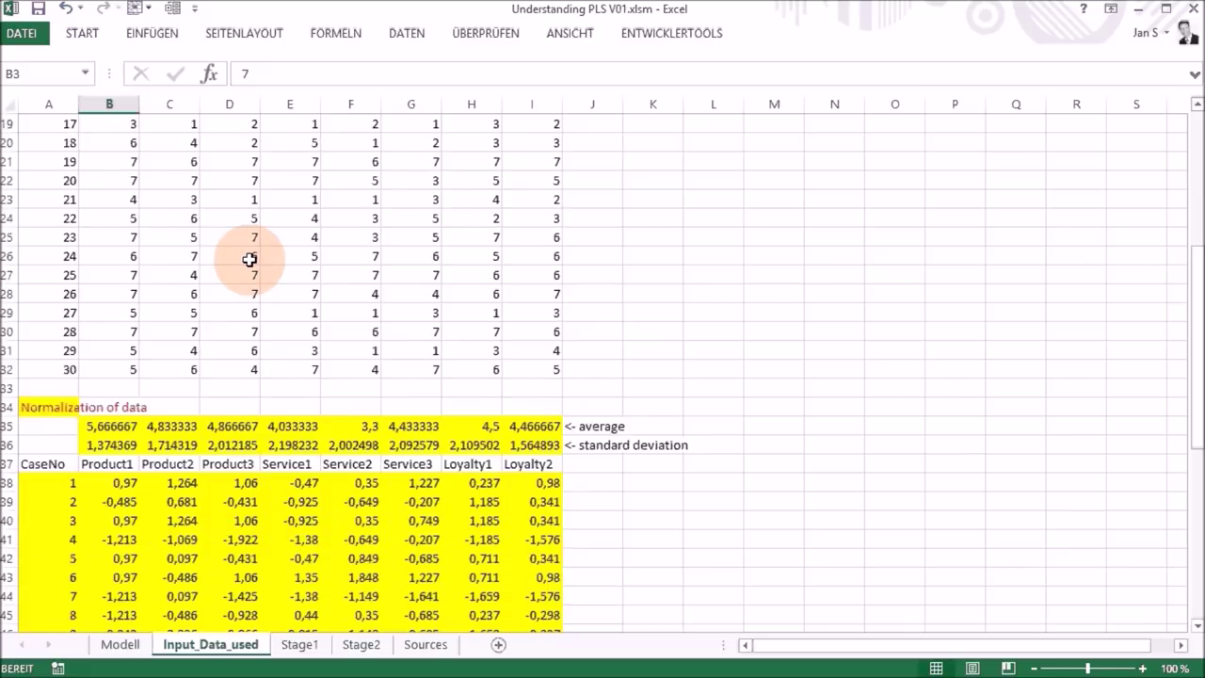
Inspect the formulas for the Product1 average, standard deviation and first normalized value in B35, B36 and B38.
scroll(250, 259, "down", 3)
left_click(104, 257)
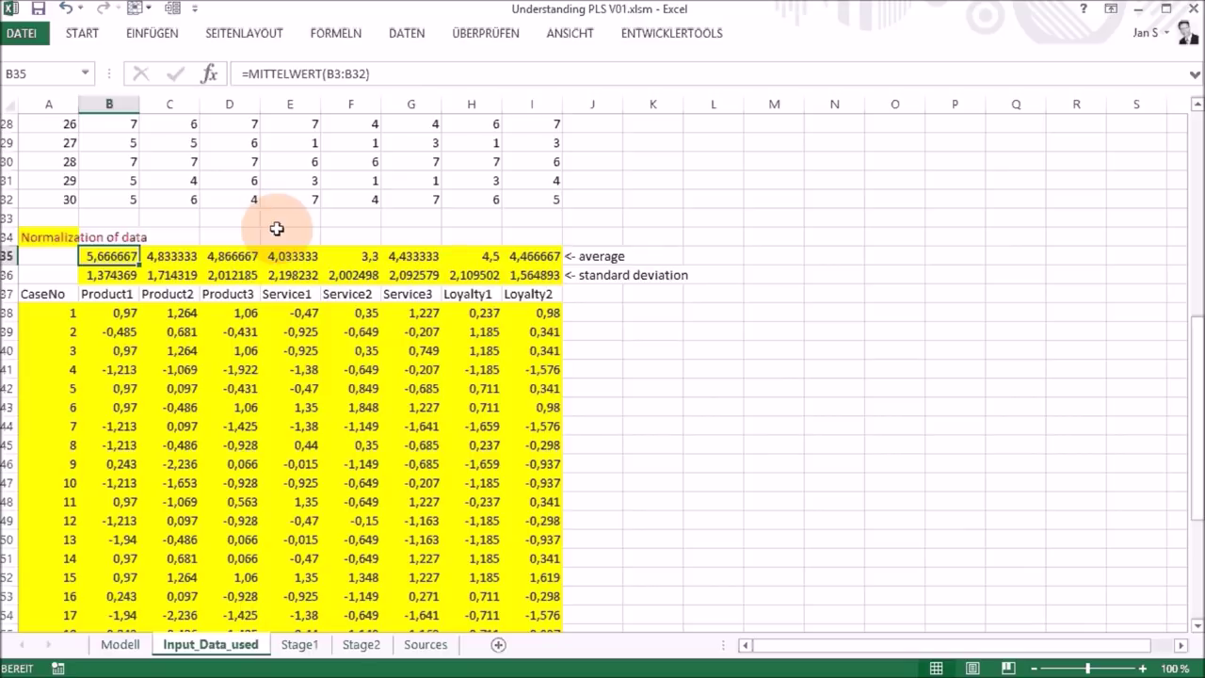
left_click(111, 280)
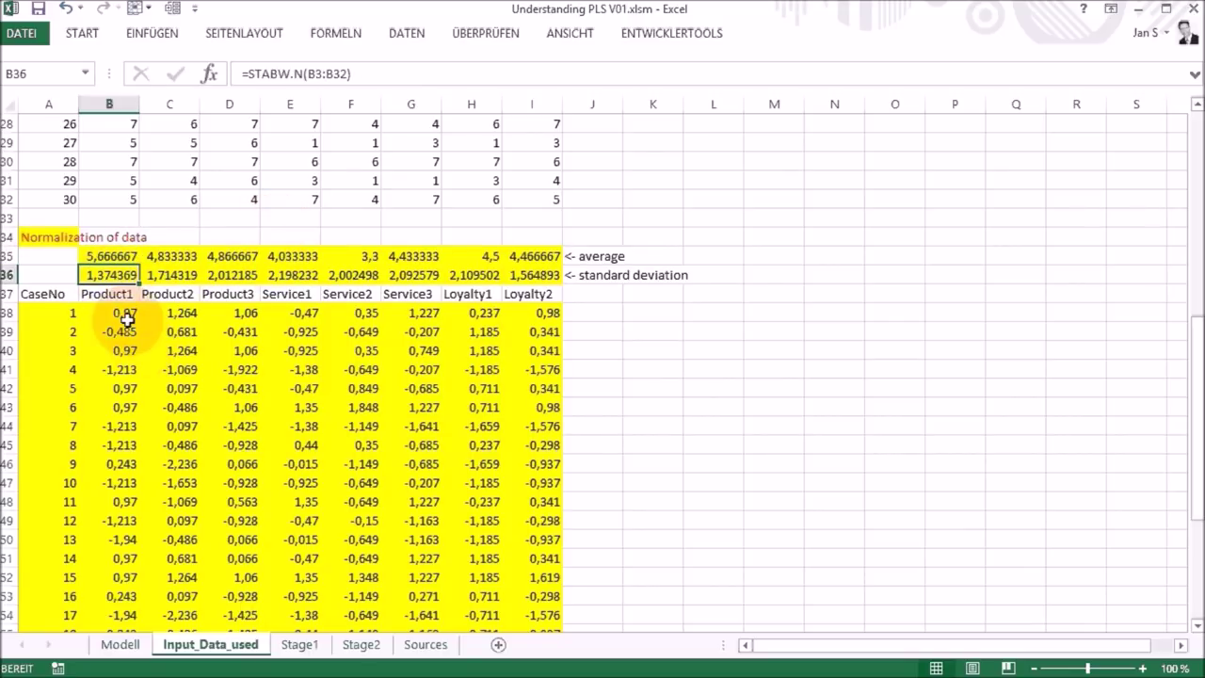
left_click(127, 318)
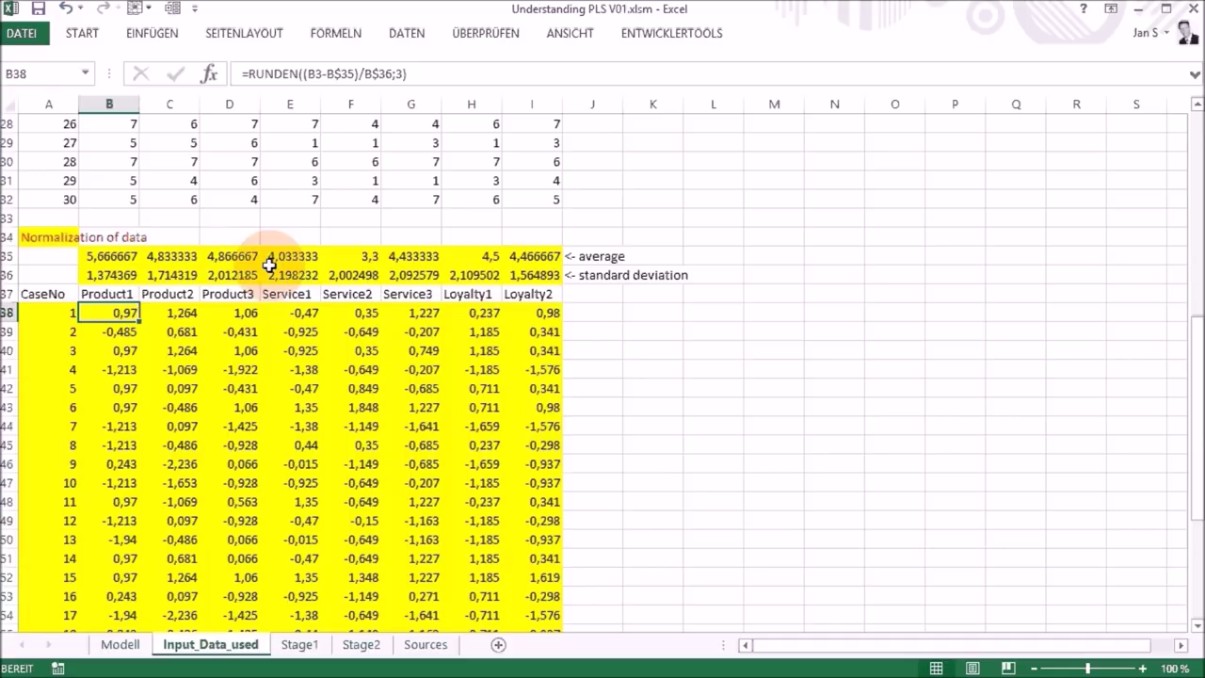
Look through the normalized indicator data of all cases and compare it with the raw data above.
scroll(168, 323, "down", 1)
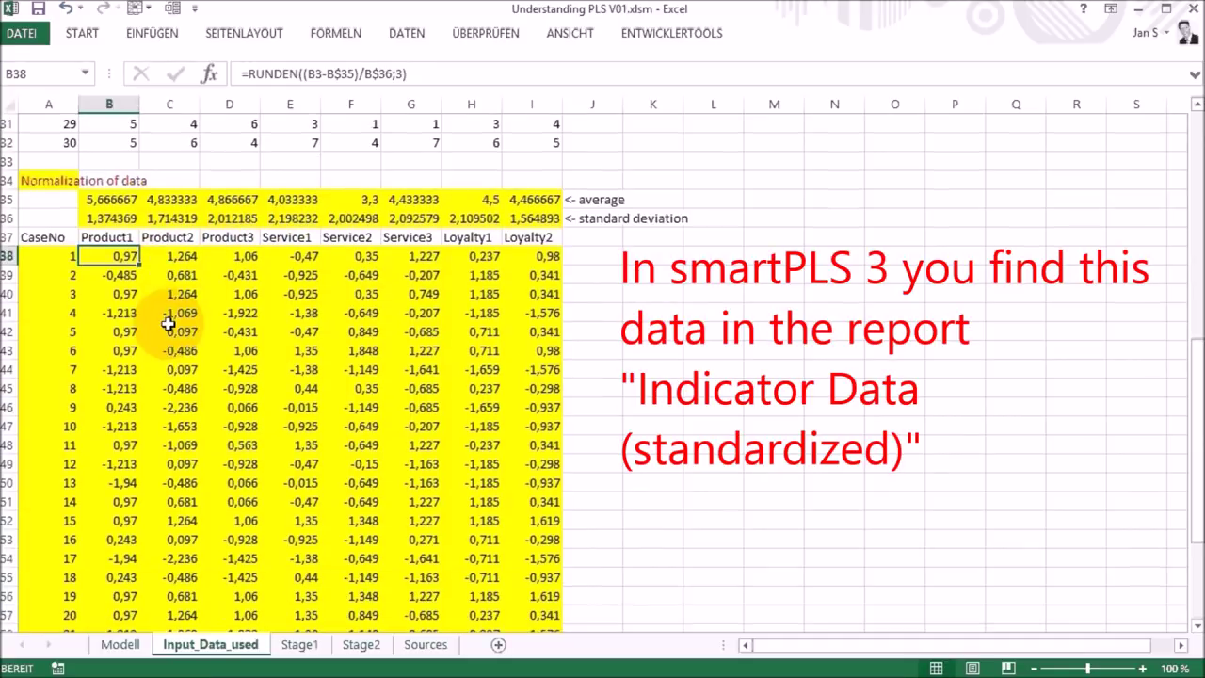
scroll(168, 323, "down", 3)
scroll(169, 377, "down", 2)
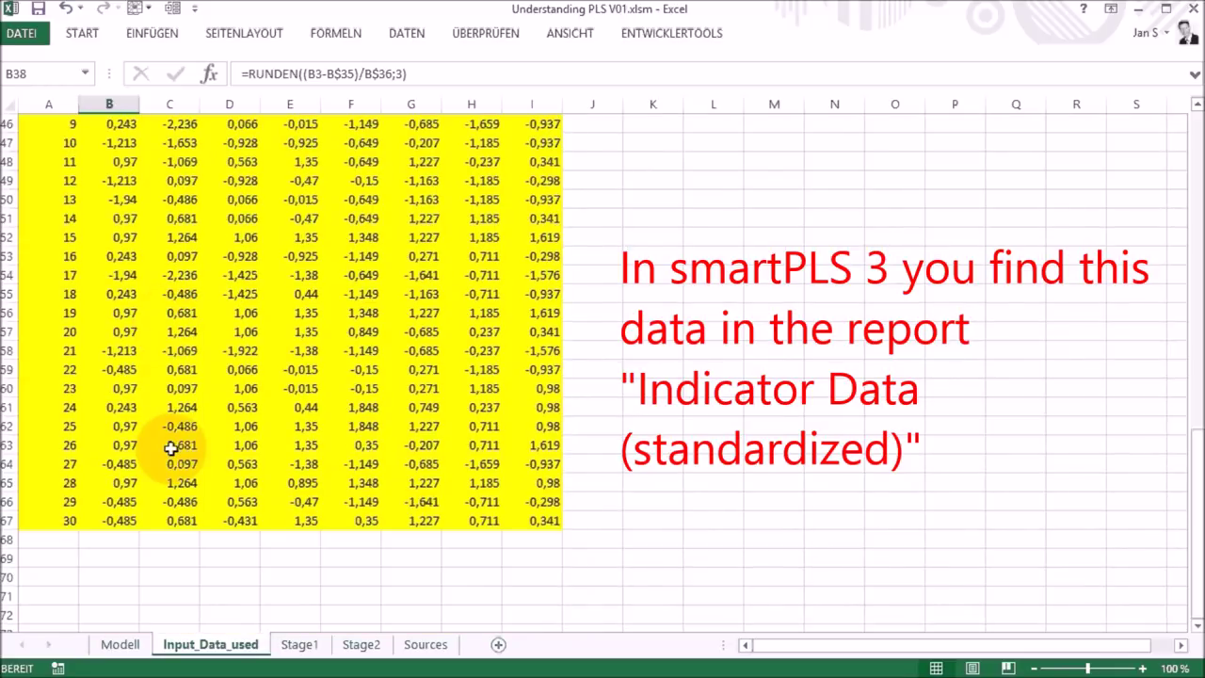
scroll(172, 447, "up", 6)
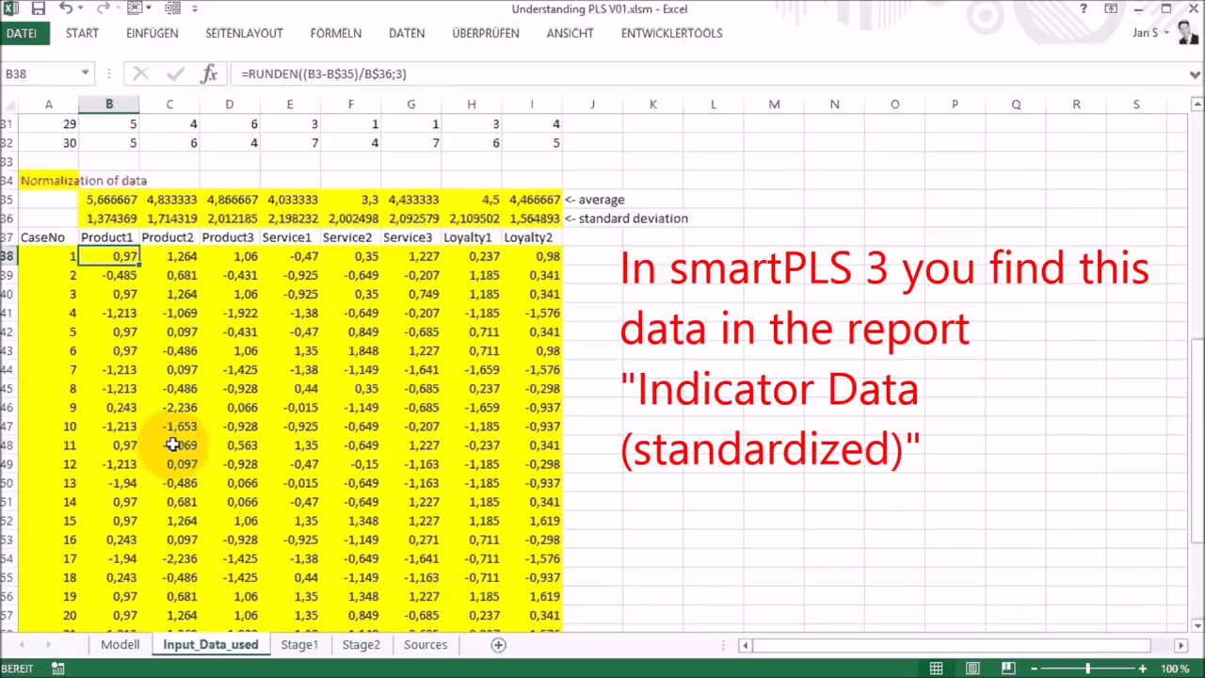
scroll(212, 469, "up", 3)
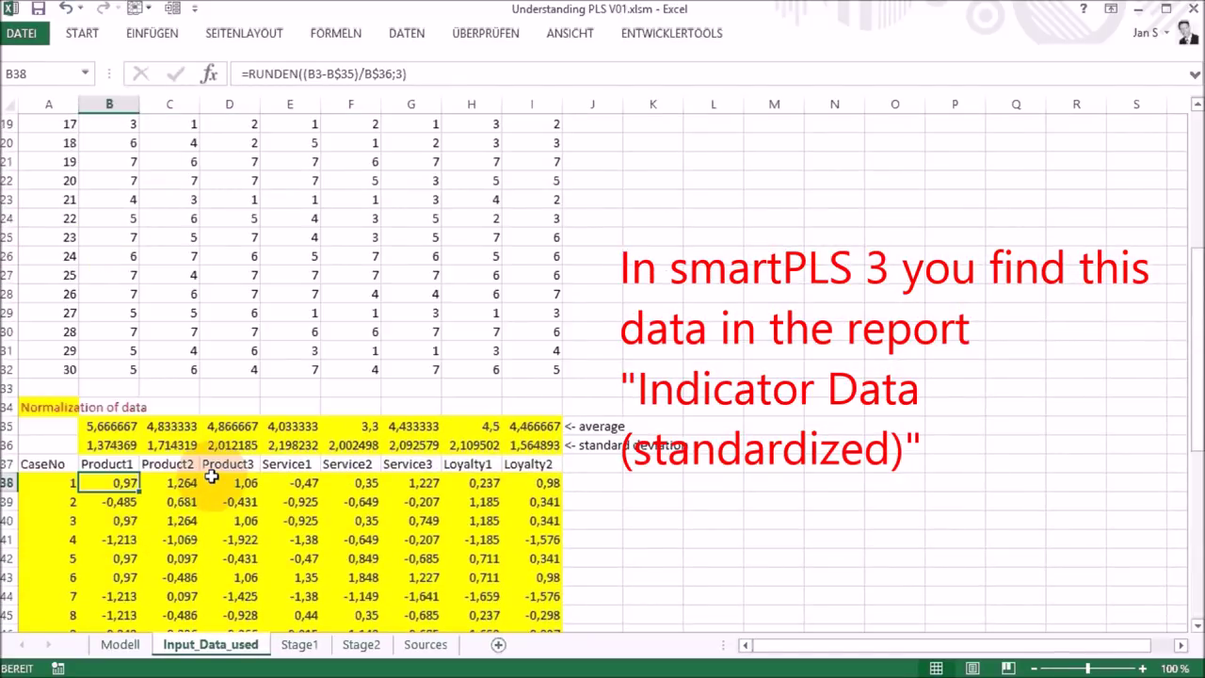
scroll(211, 478, "down", 4)
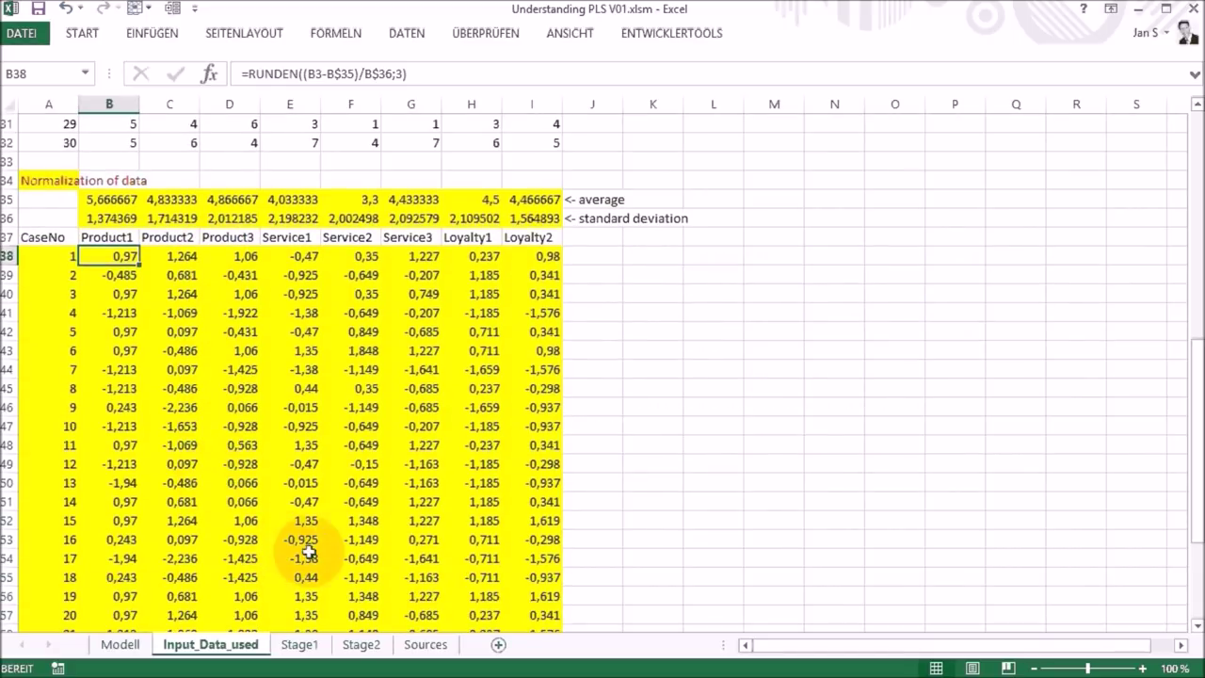
Open the Sources sheet to read the key steps of the basic PLS algorithm.
left_click(425, 645)
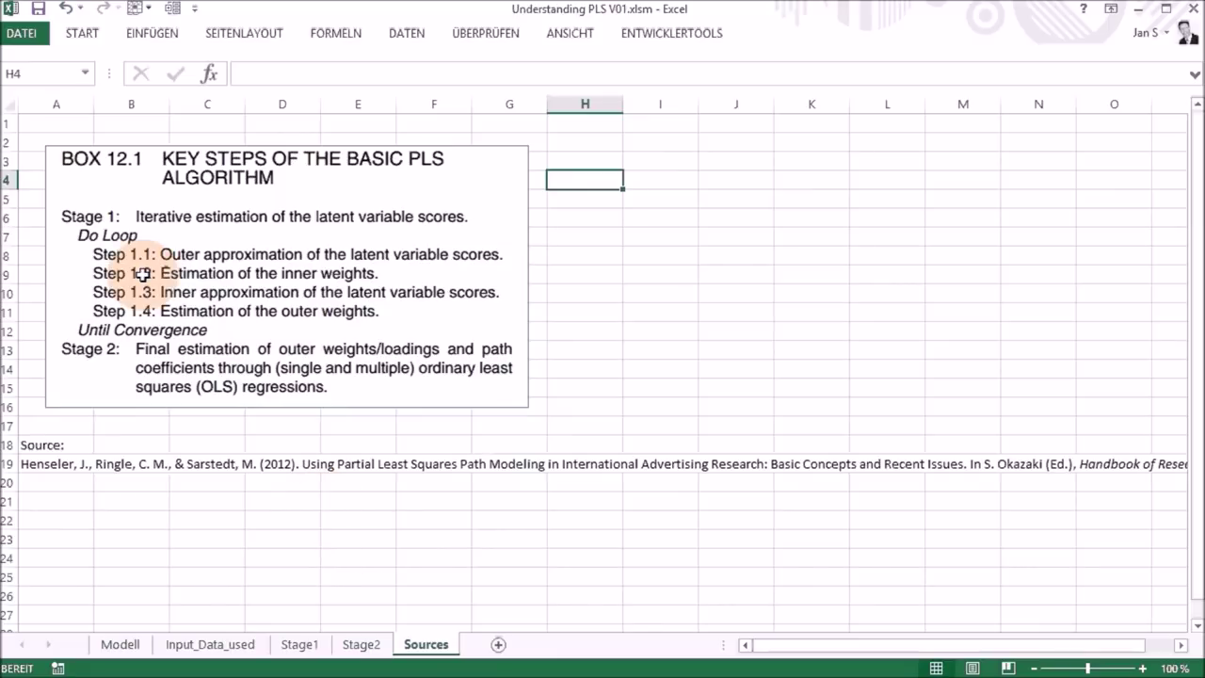
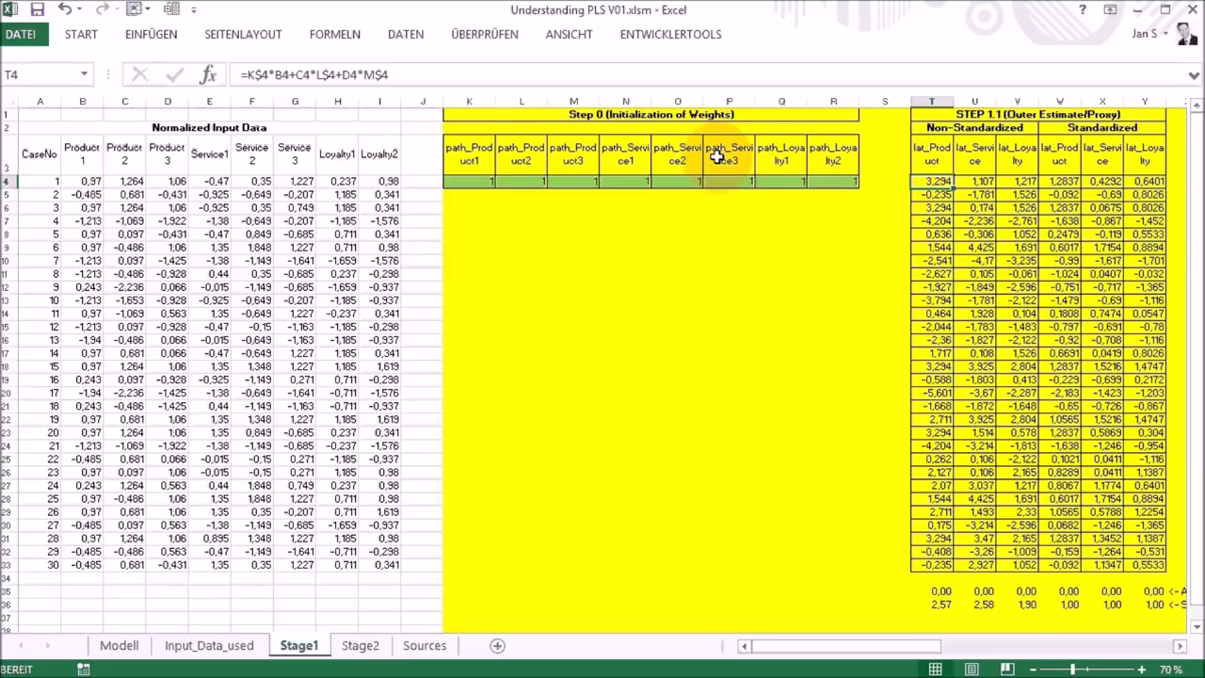
Inspect the non-standardized product score formulas of the first three cases, T4 to T6, in Step 1.1.
key("F2")
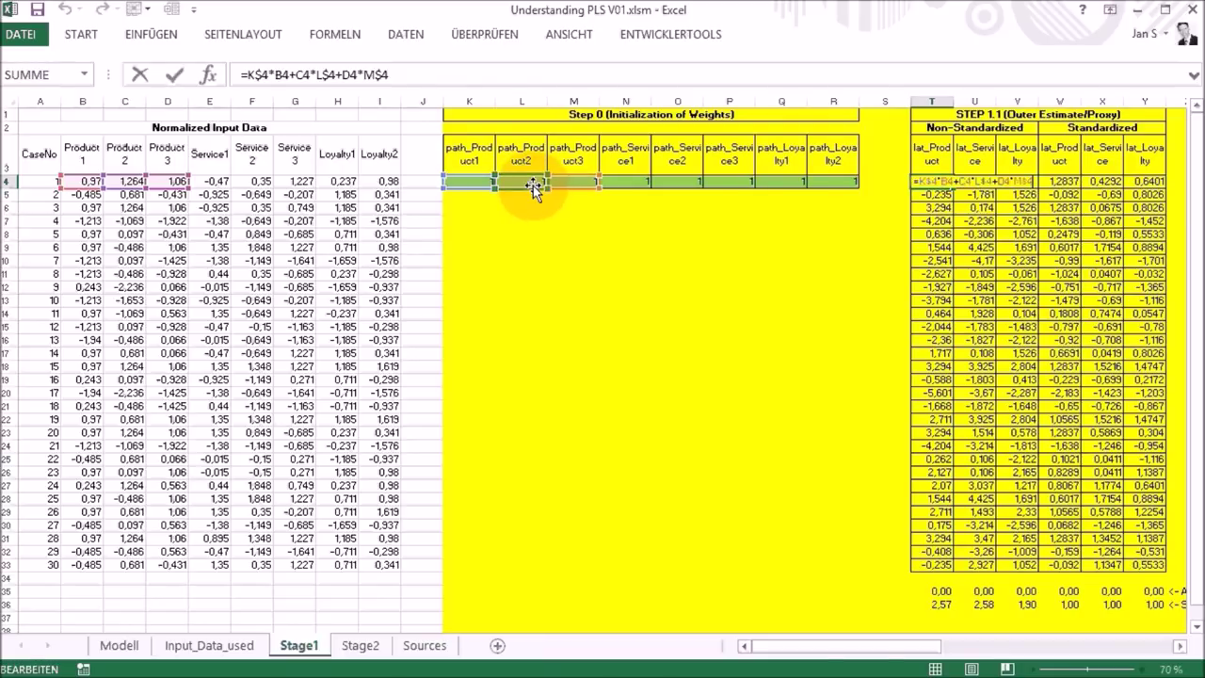
key("Escape")
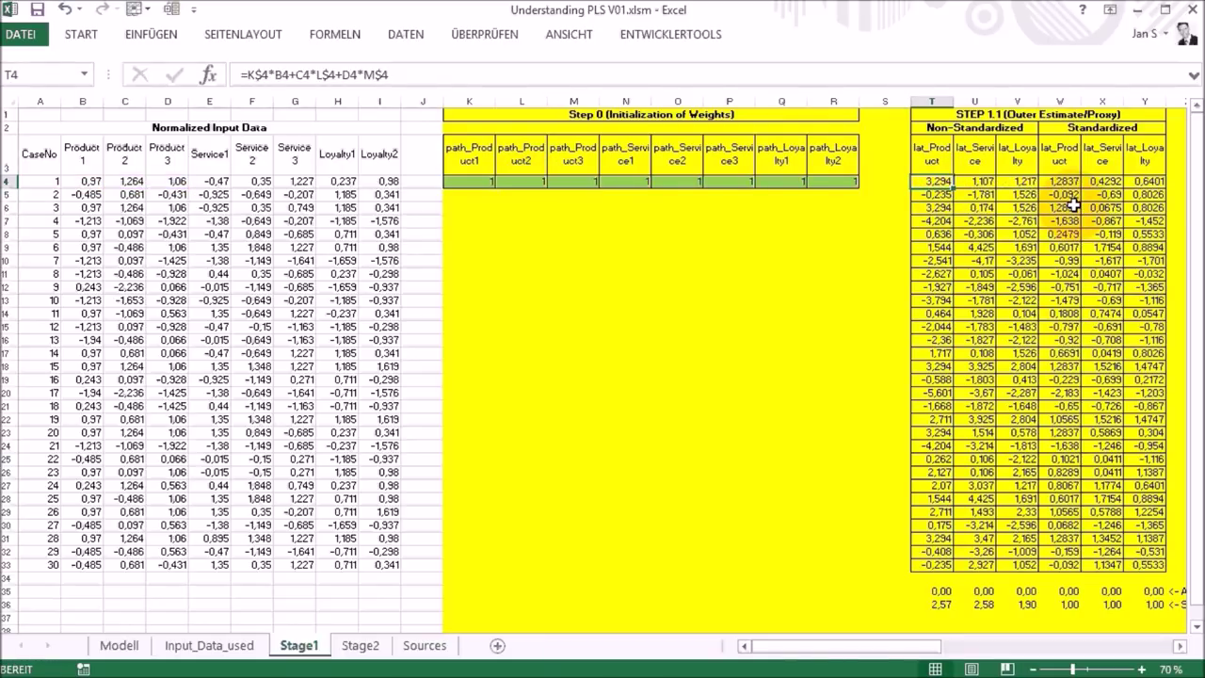
key("Down")
key("F2")
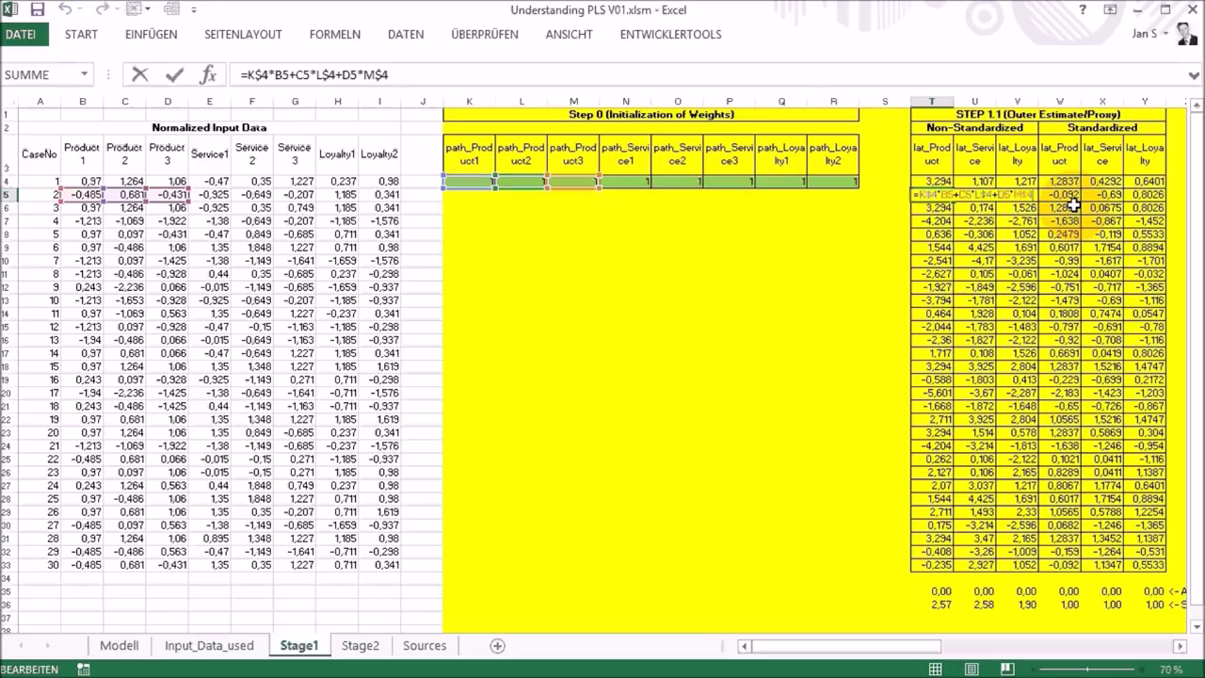
key("Escape")
key("Down")
key("F2")
key("Escape")
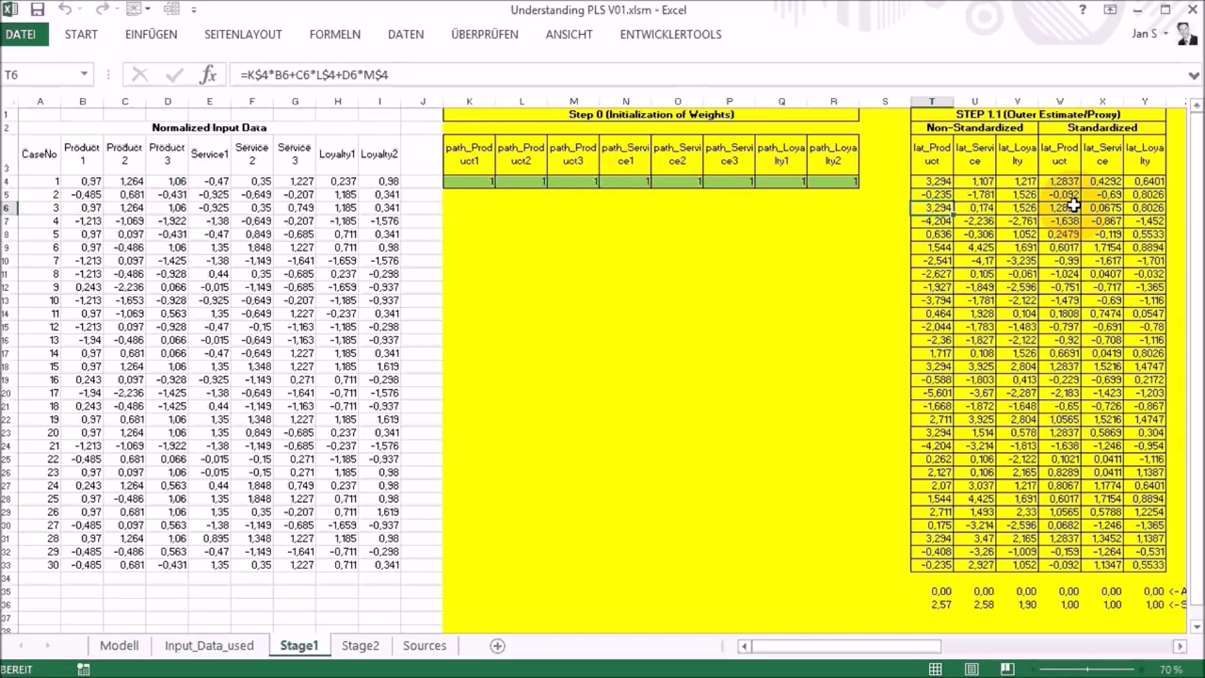
Inspect the first non-standardized service and loyalty score formulas in U4 and V4.
key("Right")
key("Up")
key("Up")
key("F2")
key("Escape")
key("Right")
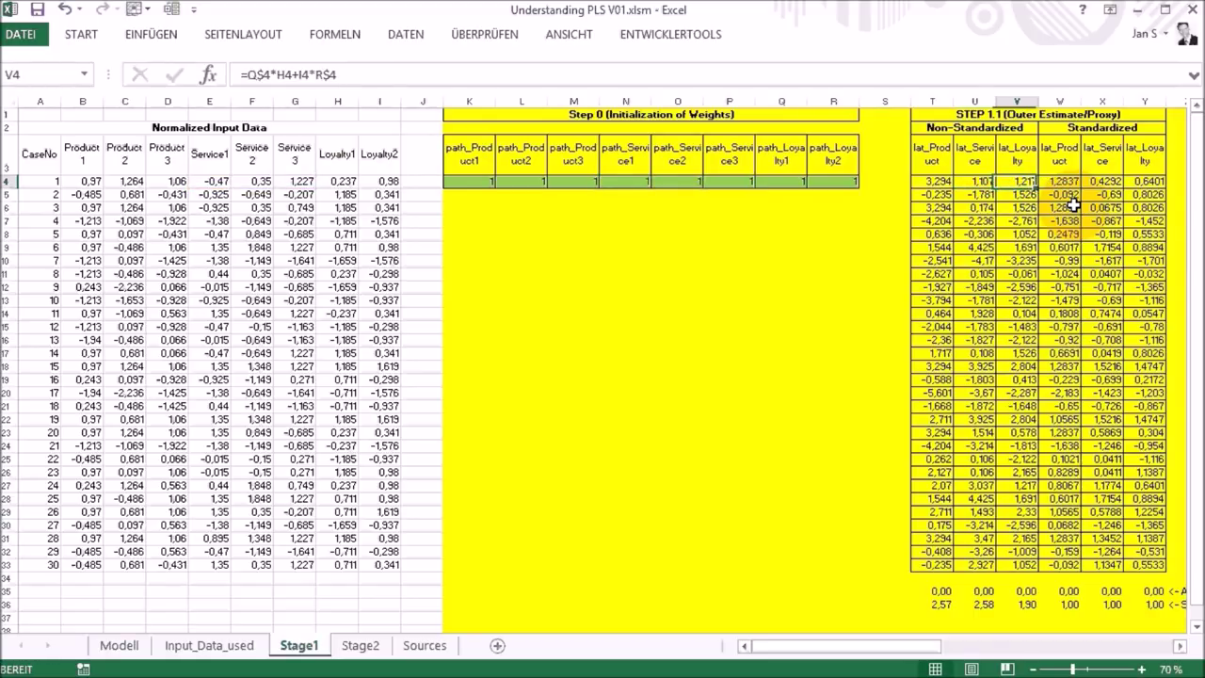
key("F2")
key("Escape")
key("Escape")
Examine the standardized product score formula in W4 and the standard deviation formula in T36 that it divides by.
key("Right")
key("Left")
key("Right")
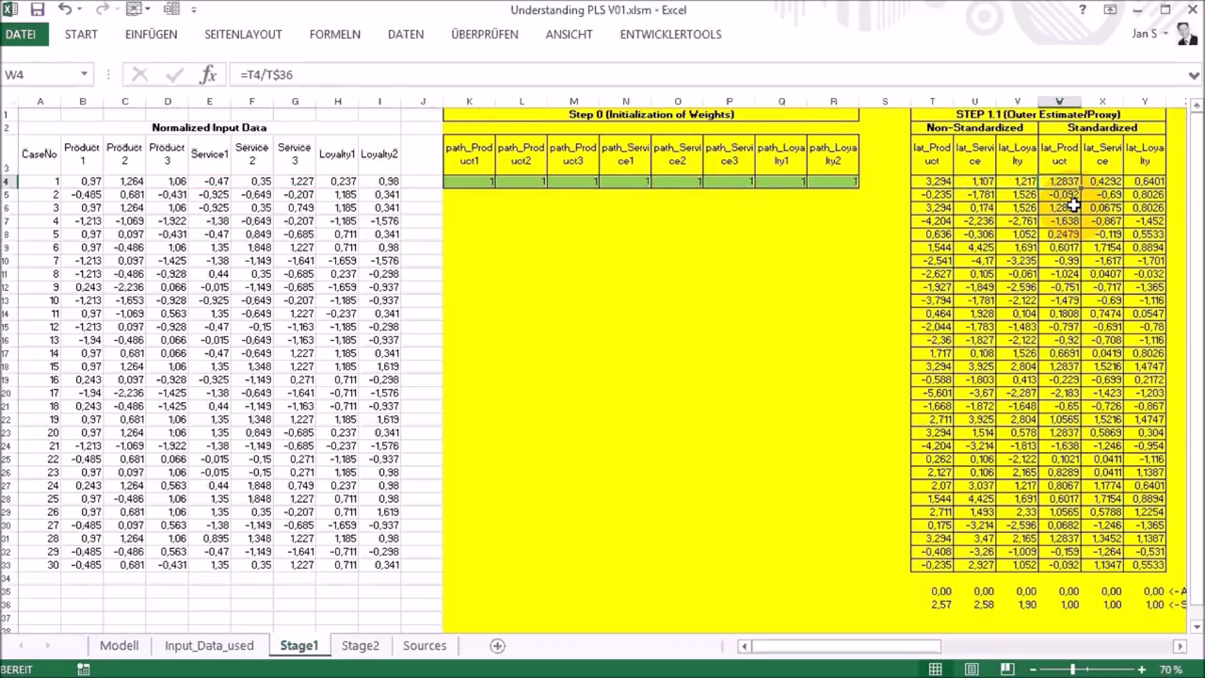
key("F2")
key("BackSpace")
type("6")
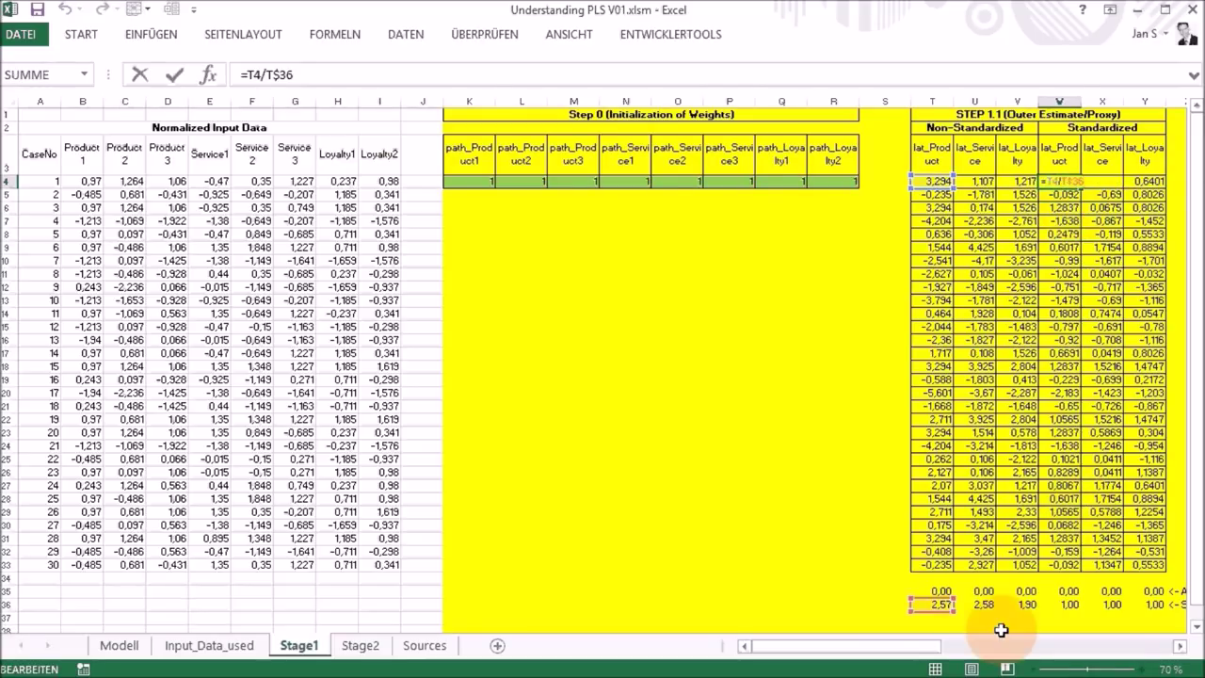
left_click_drag(928, 657, 998, 635)
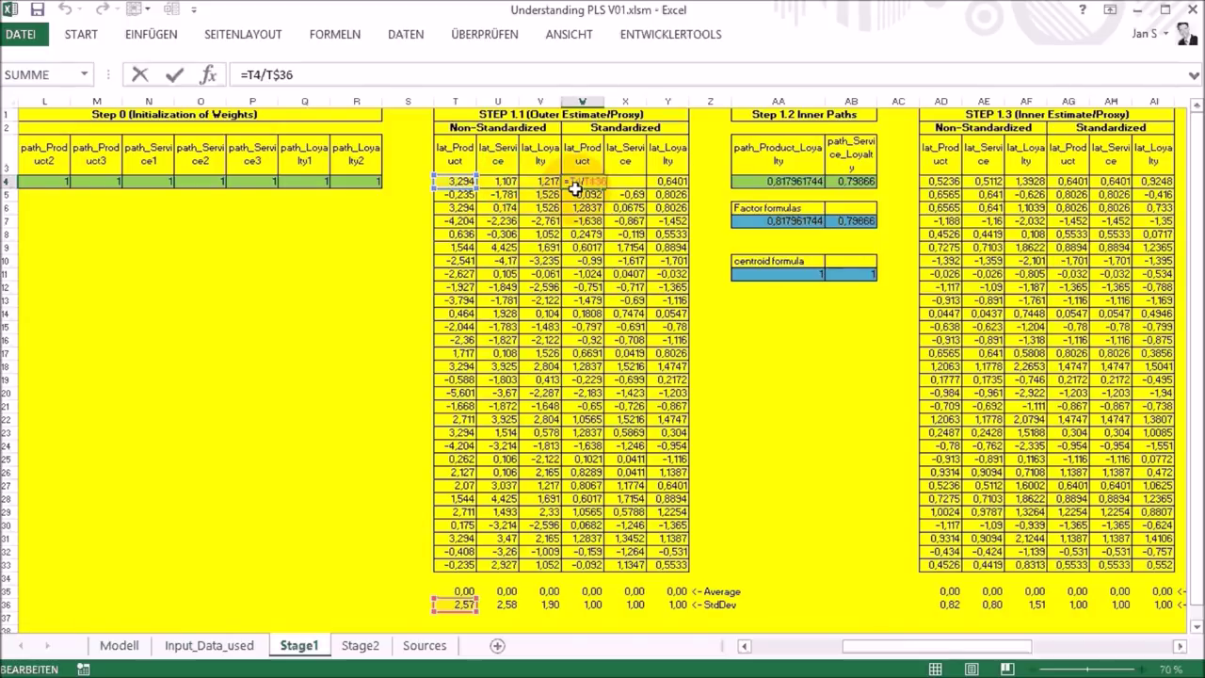
key("ctrl+Return")
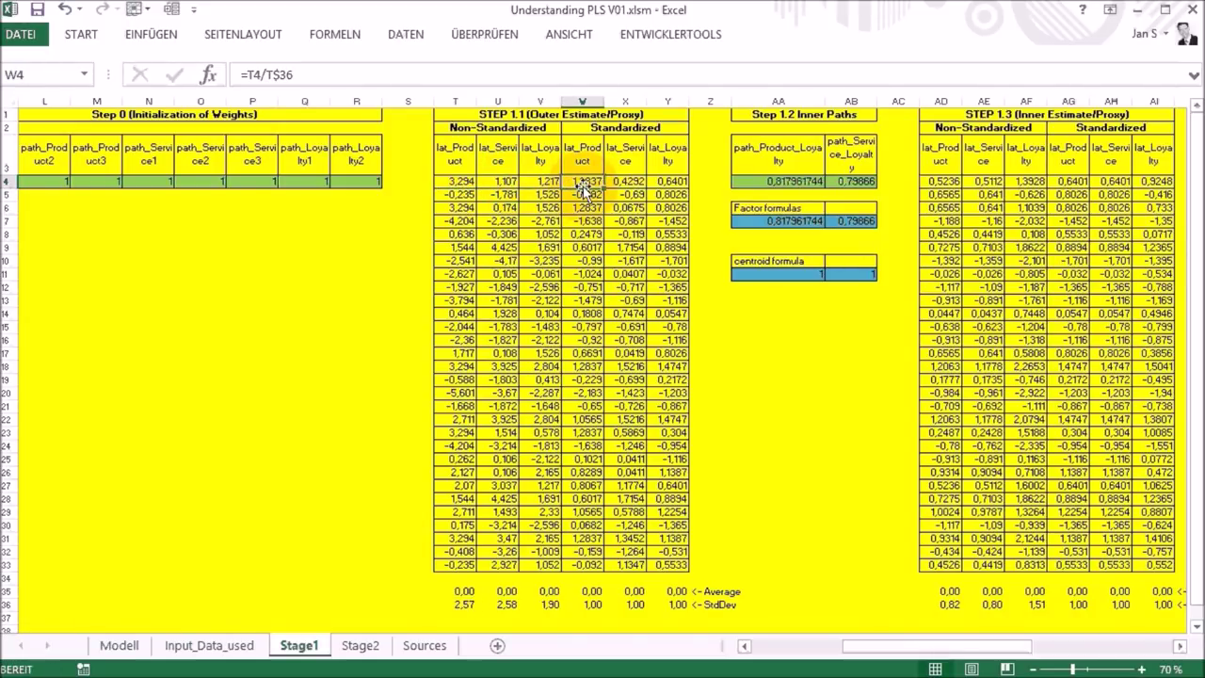
left_click(463, 605)
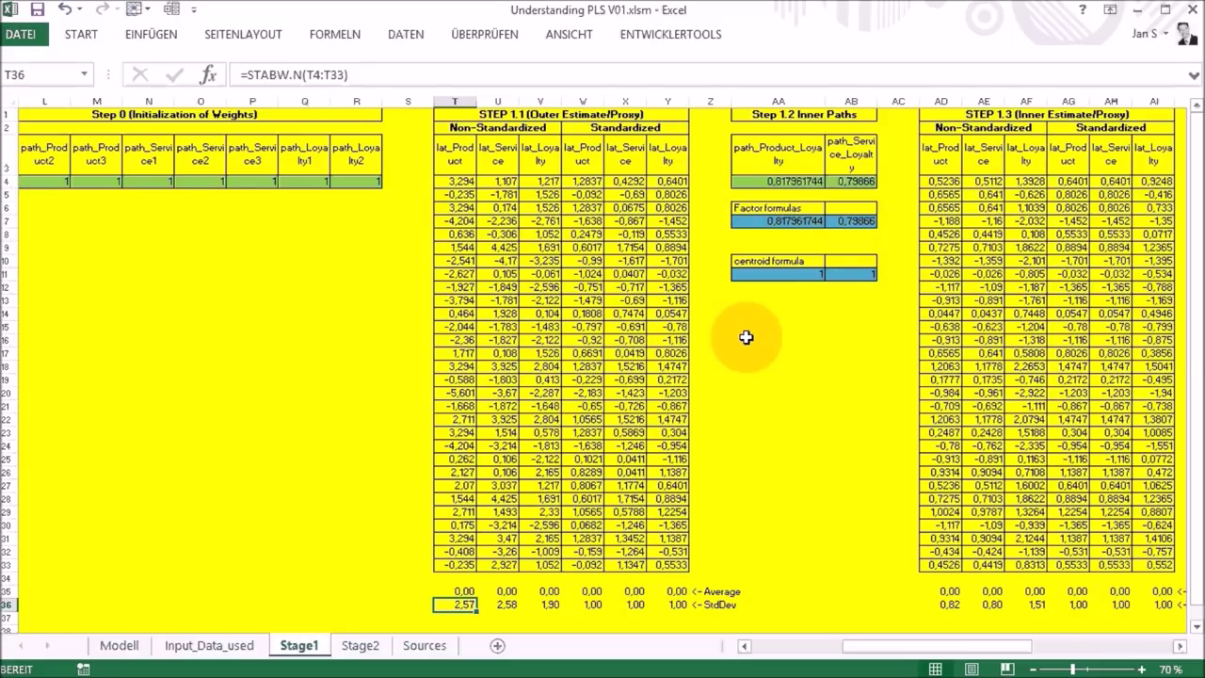
Inspect the Step 1.2 inner path formulas in AA4 and AB4, along with the factor and centroid alternatives beneath them.
left_click(780, 179)
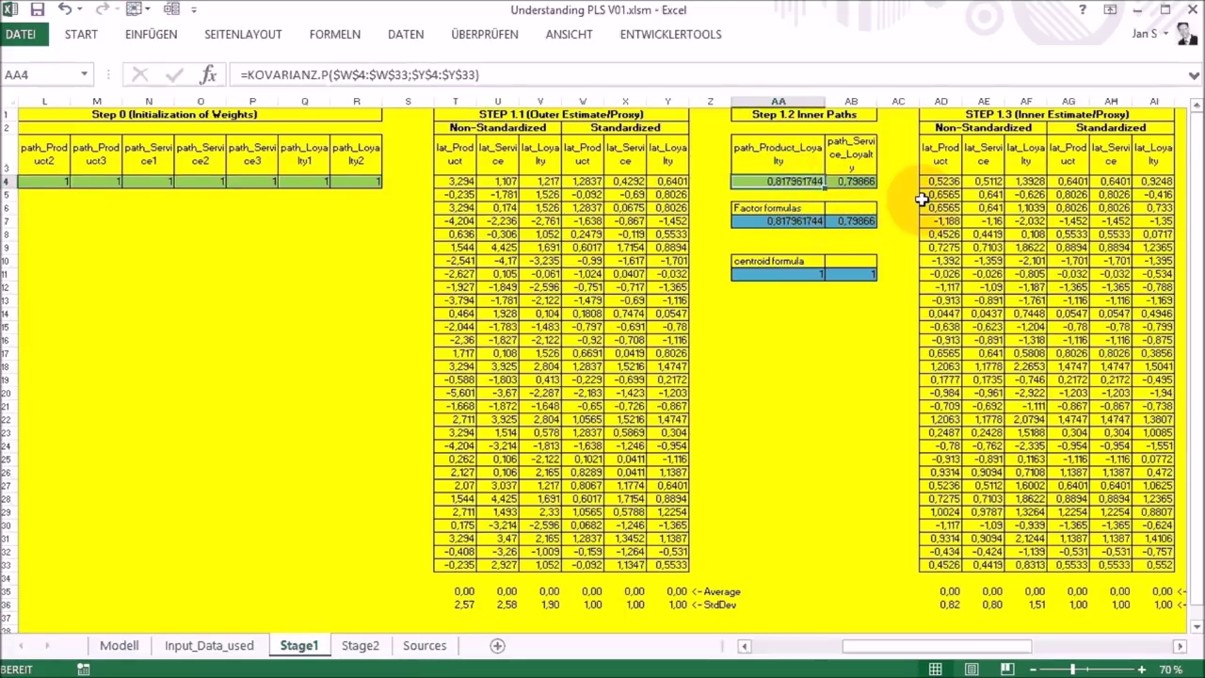
left_click(325, 73)
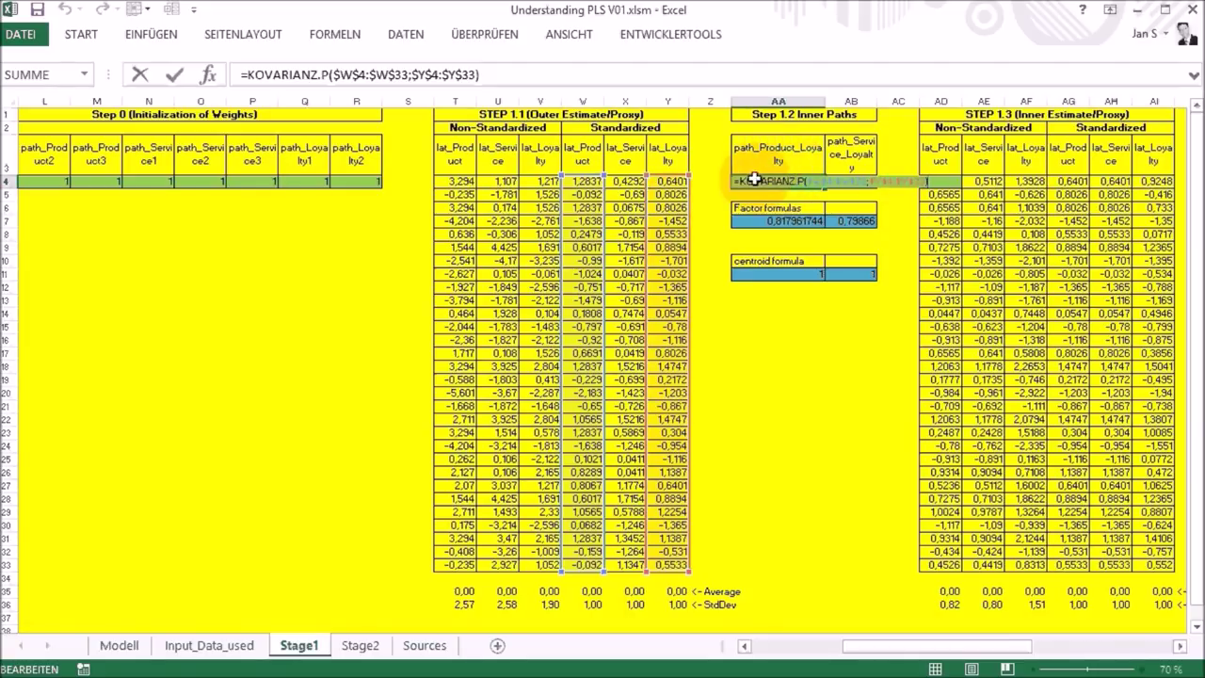
mouse_move(686, 200)
left_mouse_down()
mouse_move(575, 197)
mouse_move(679, 177)
left_mouse_up()
key("ctrl+Return")
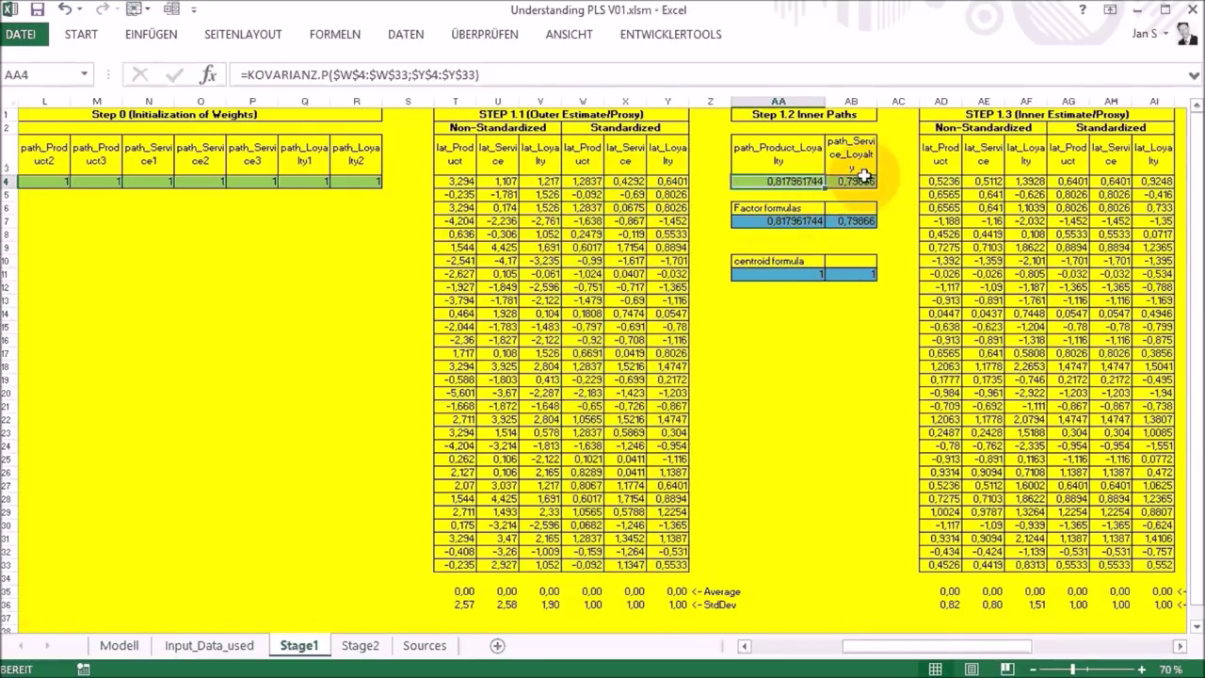
double_click(864, 175)
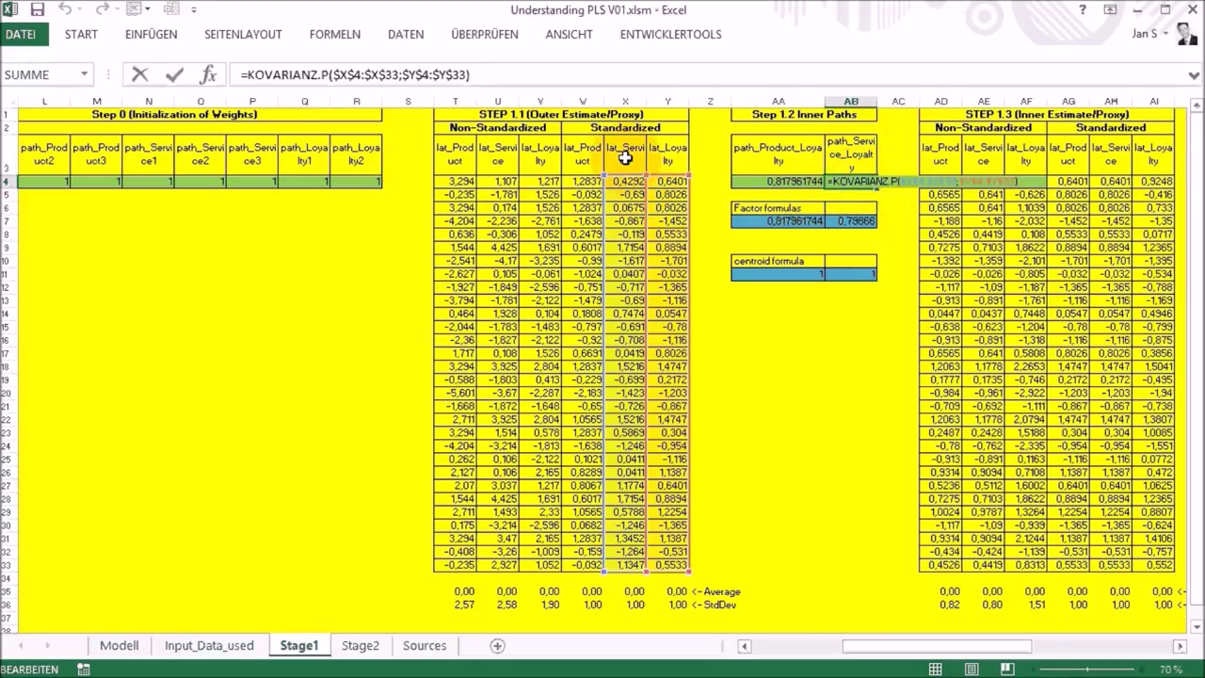
left_click_drag(646, 171, 836, 220)
key("Escape")
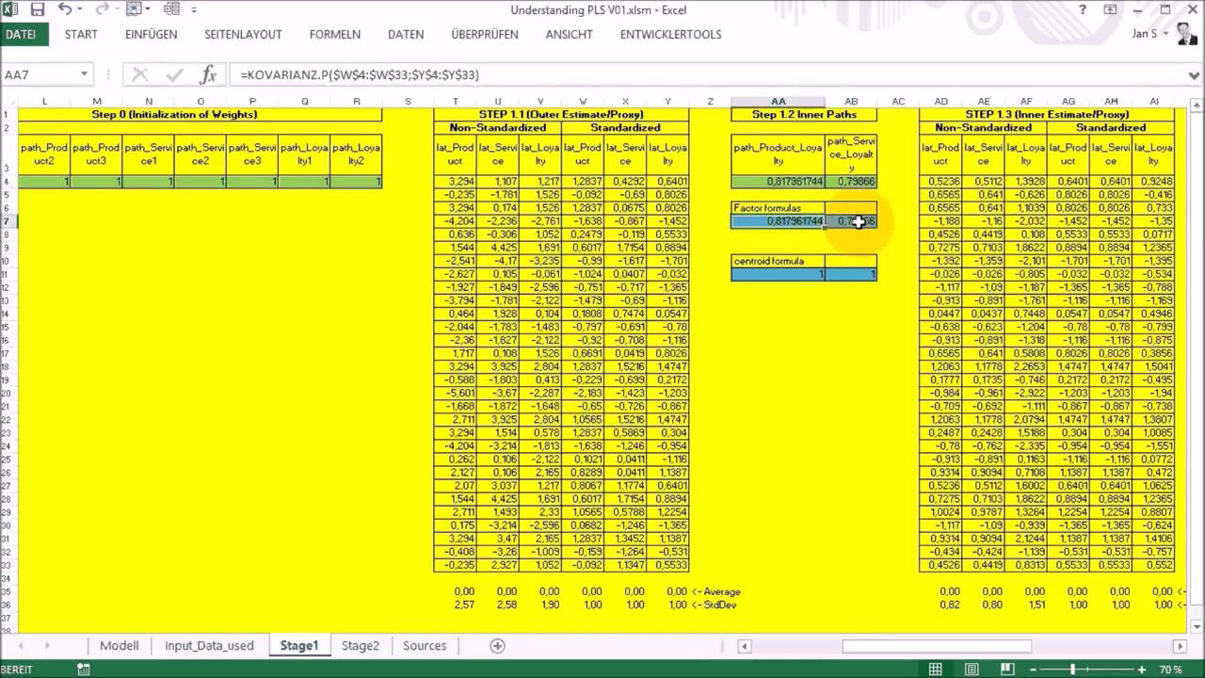
left_click(859, 222)
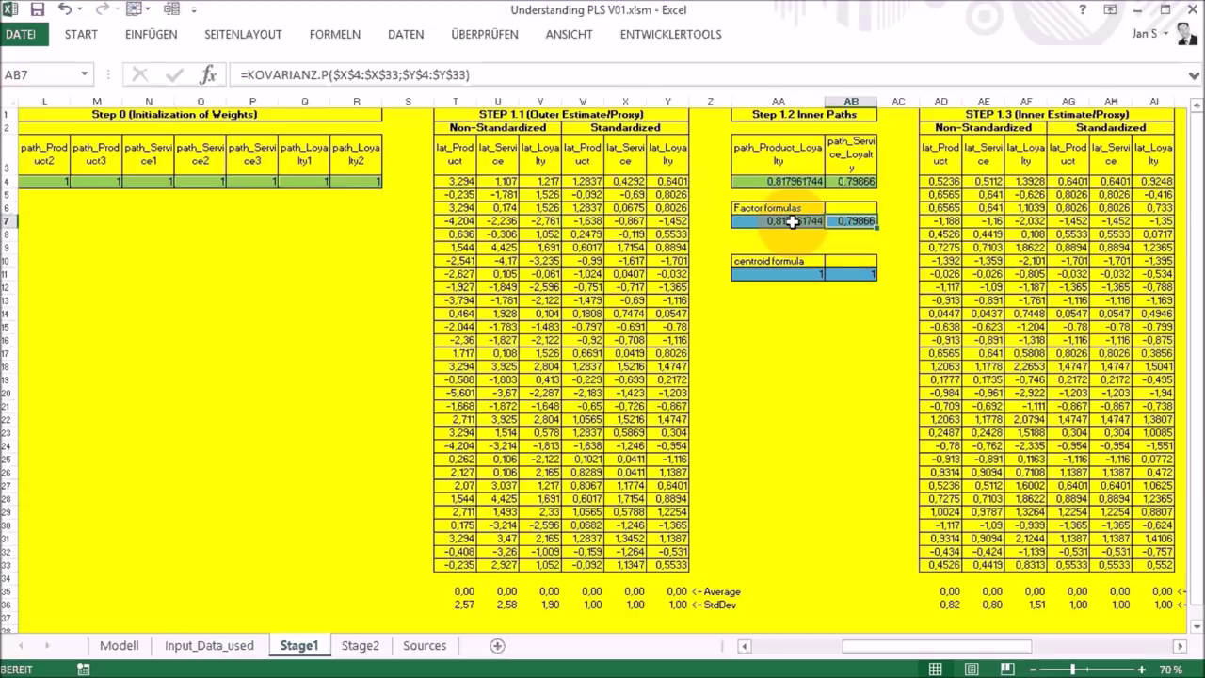
left_click(761, 270)
left_click_drag(799, 272, 859, 272)
key("Tab")
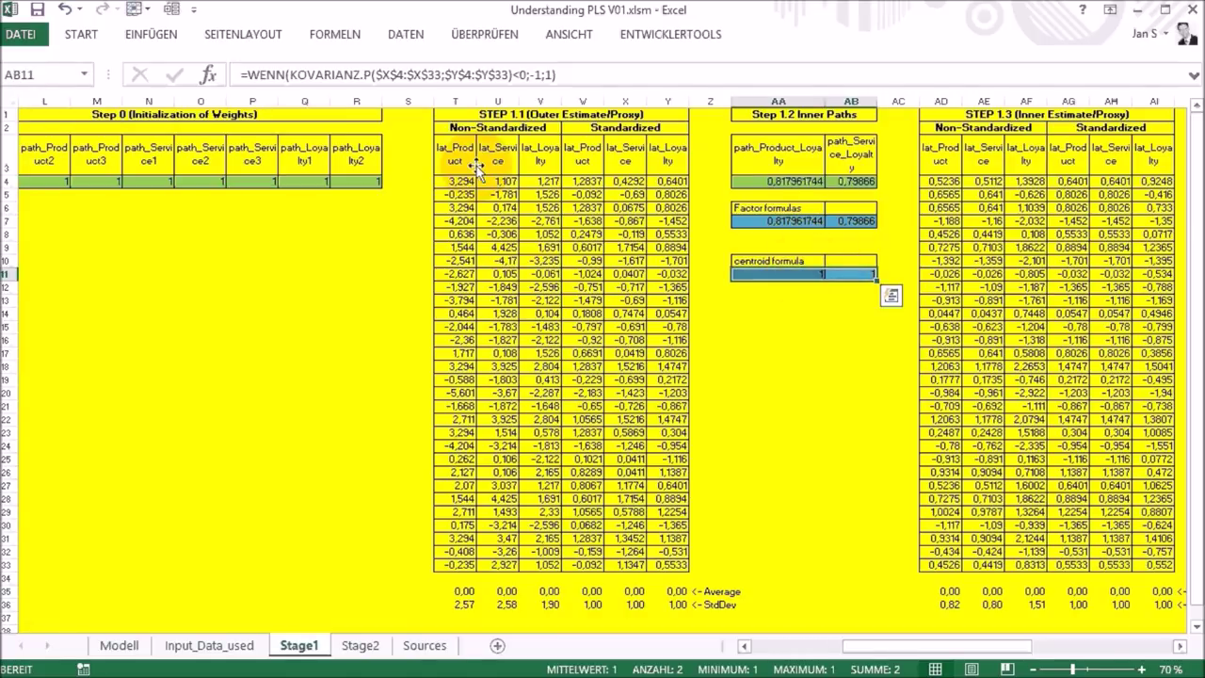
key("ctrl+c")
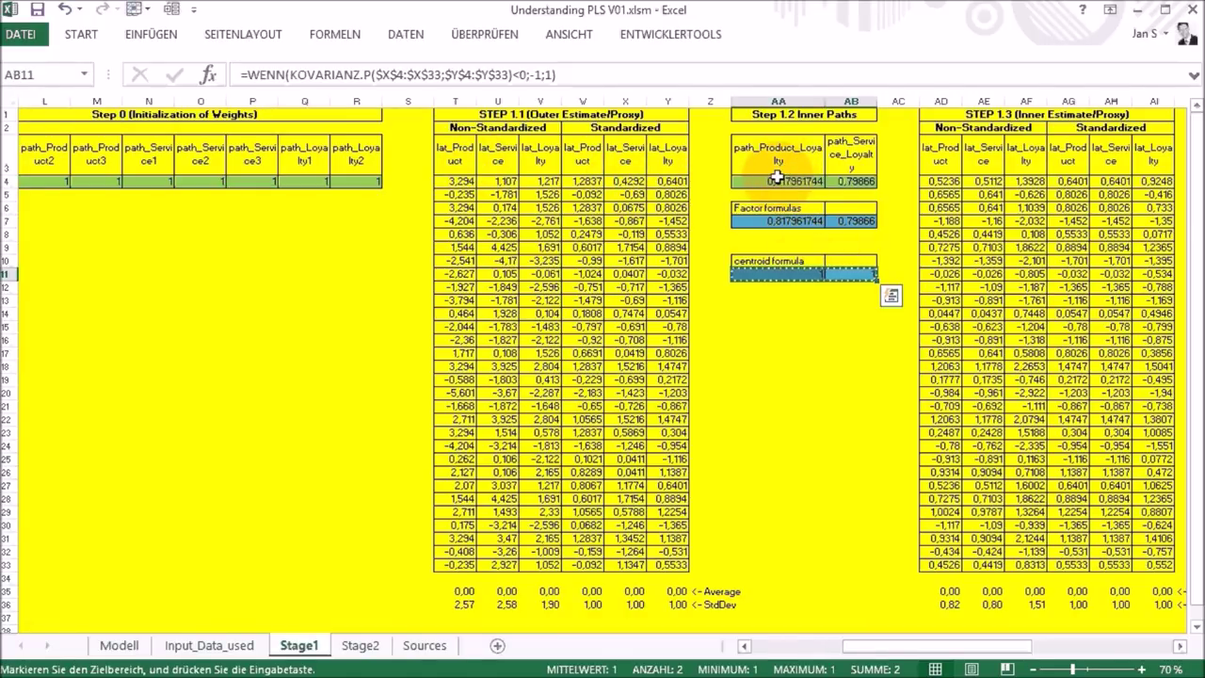
left_click(778, 179)
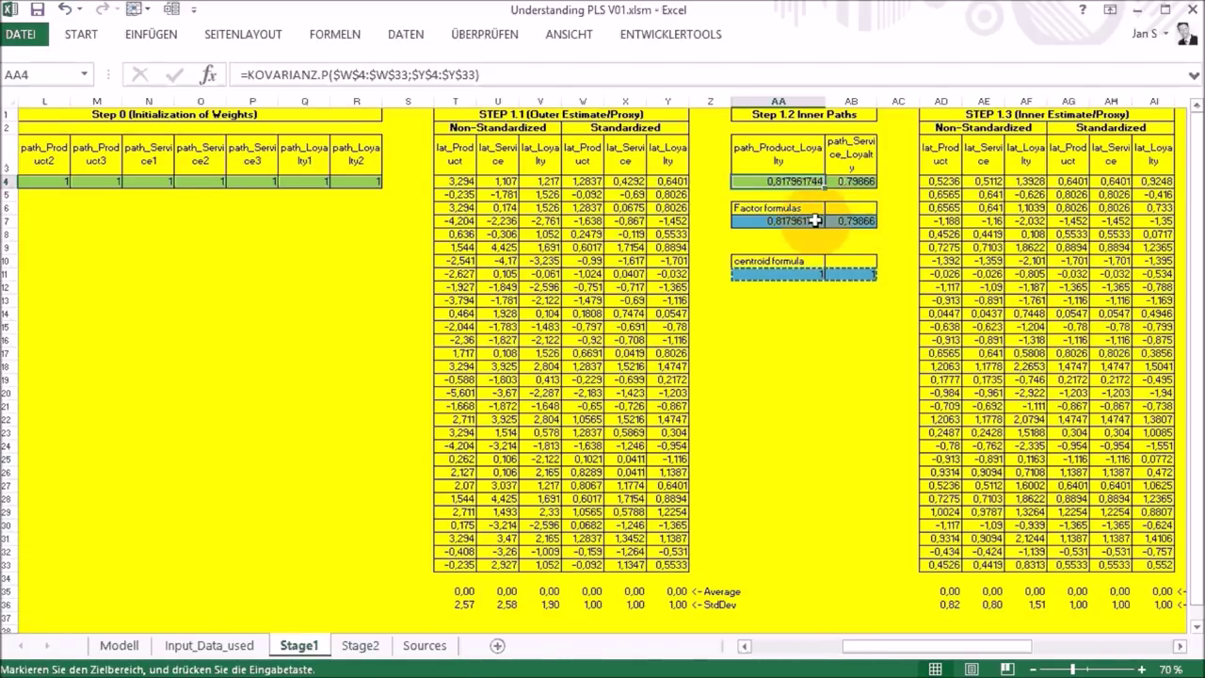
Inspect the Step 1.3 non-standardized inner estimate formulas for product, service and loyalty in AD4, AE4 and AF4.
left_click(936, 179)
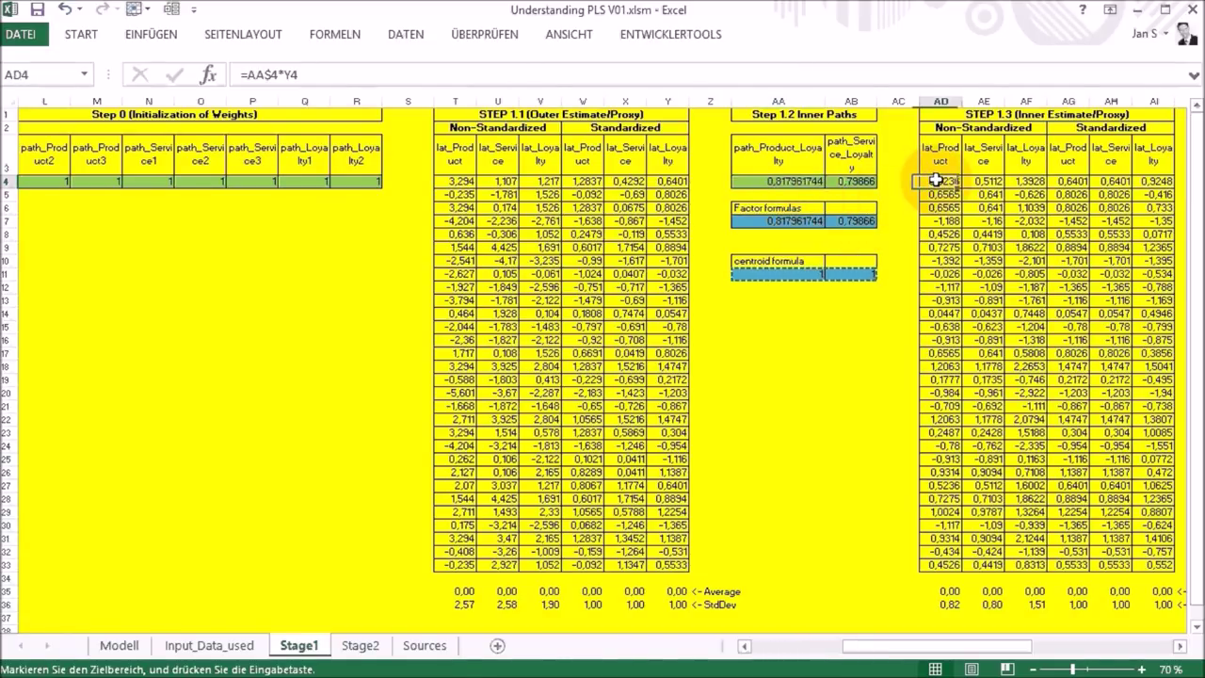
key("Escape")
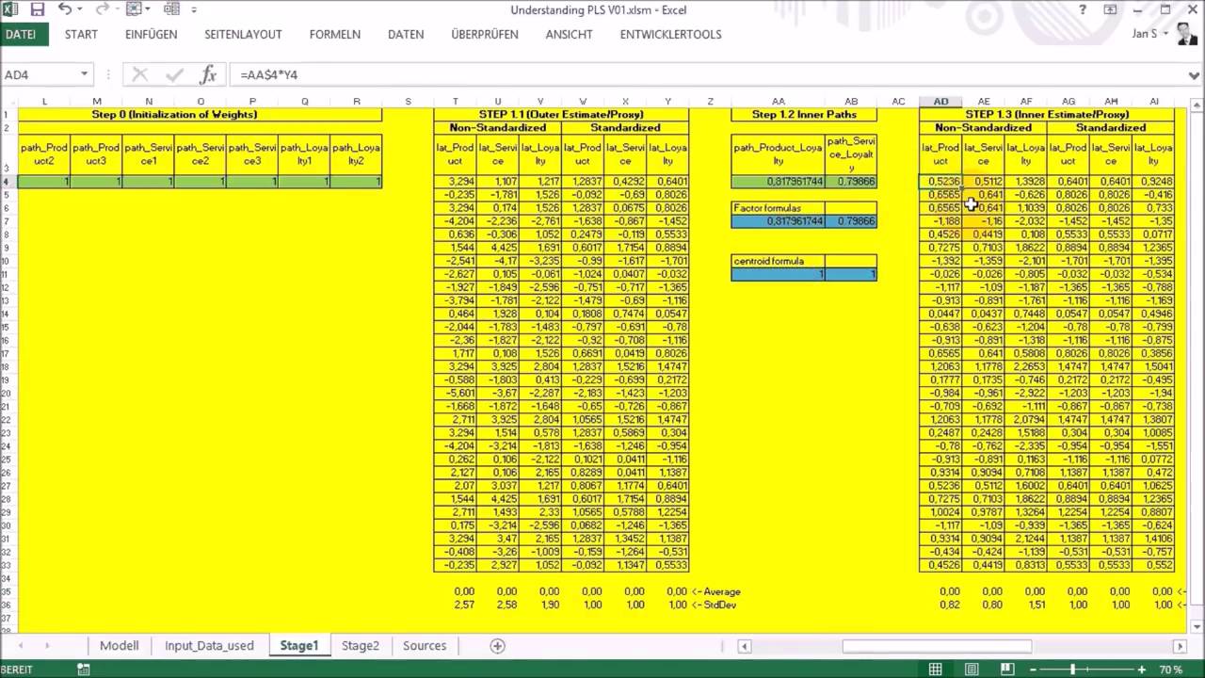
key("F2")
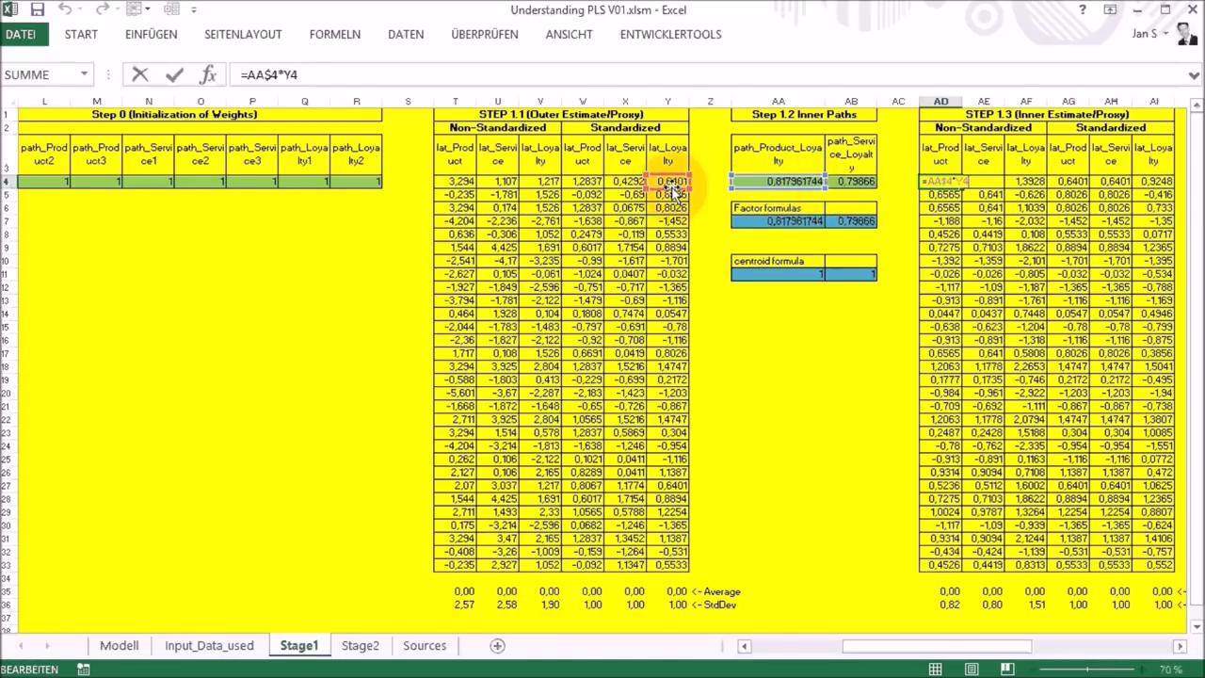
key("Tab")
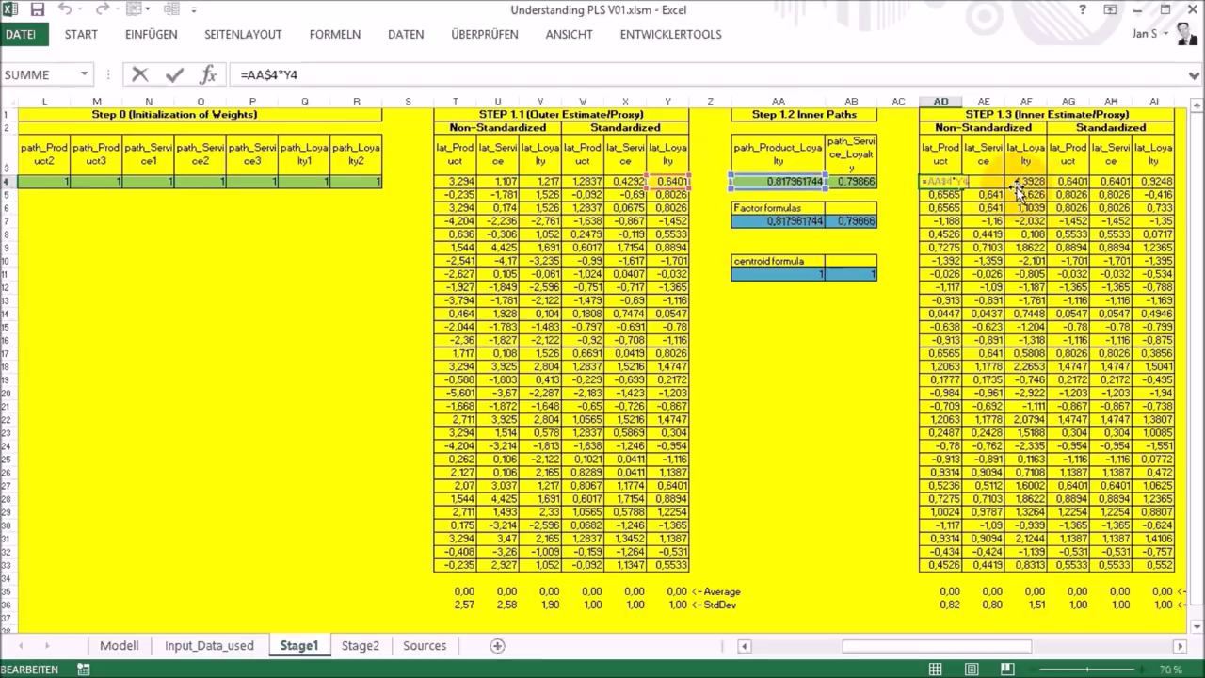
key("F2")
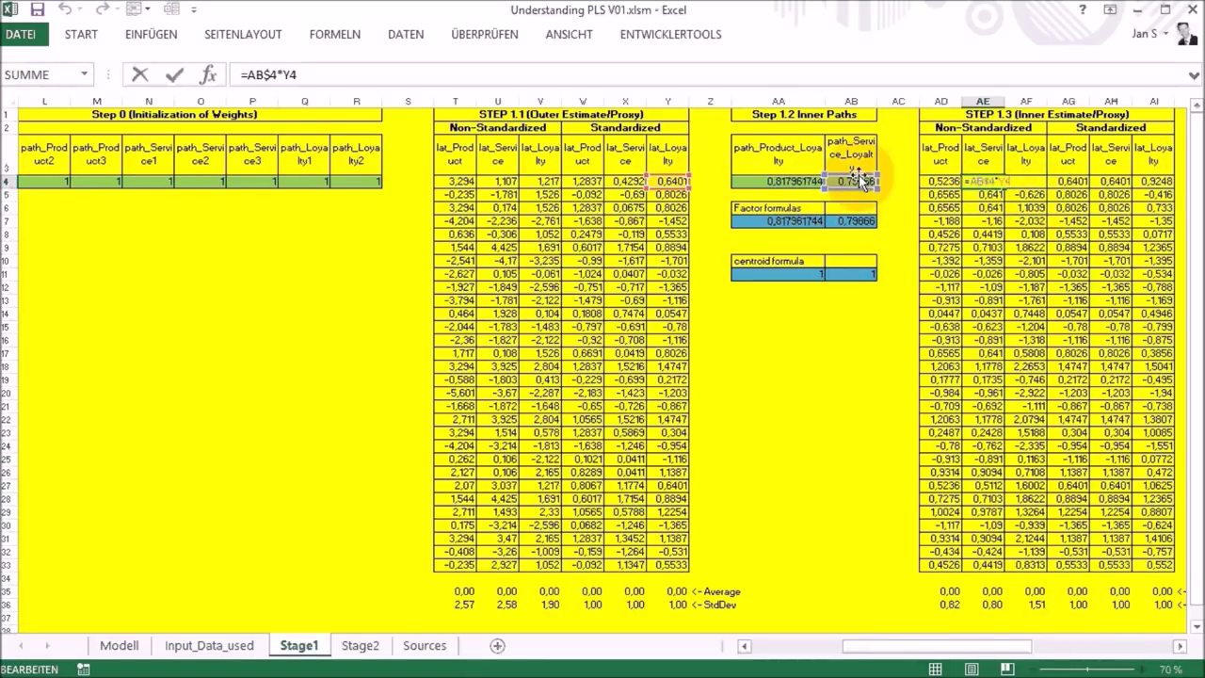
left_click(1012, 184)
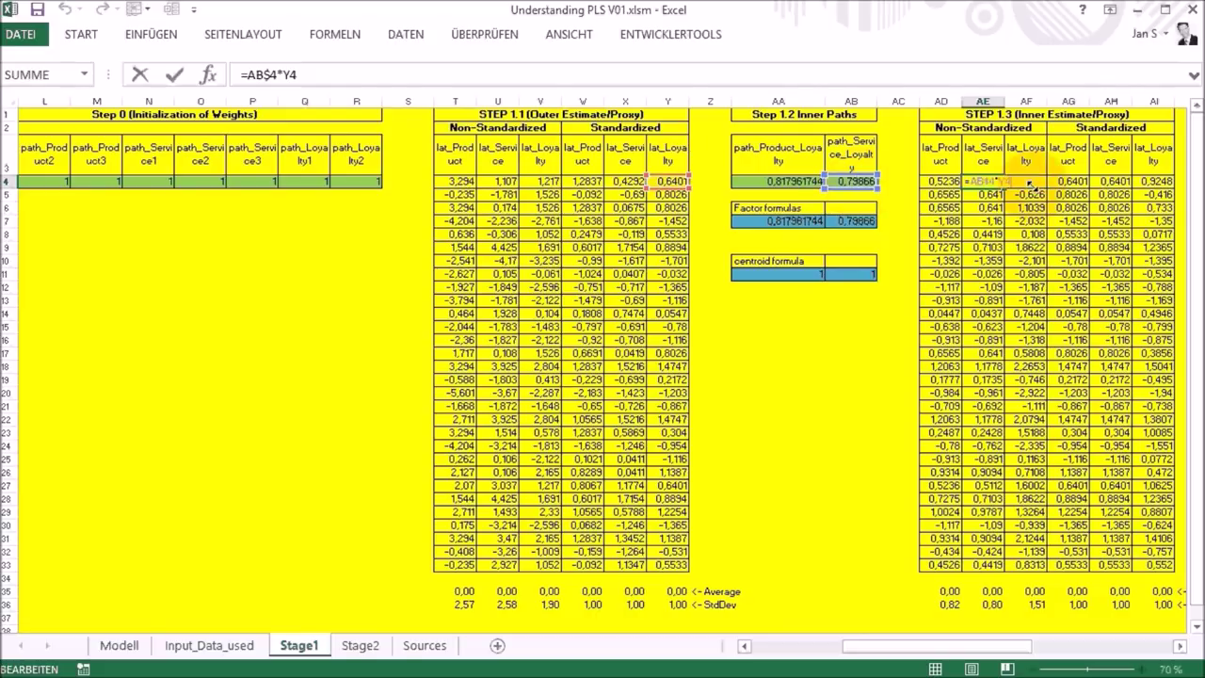
key("F2")
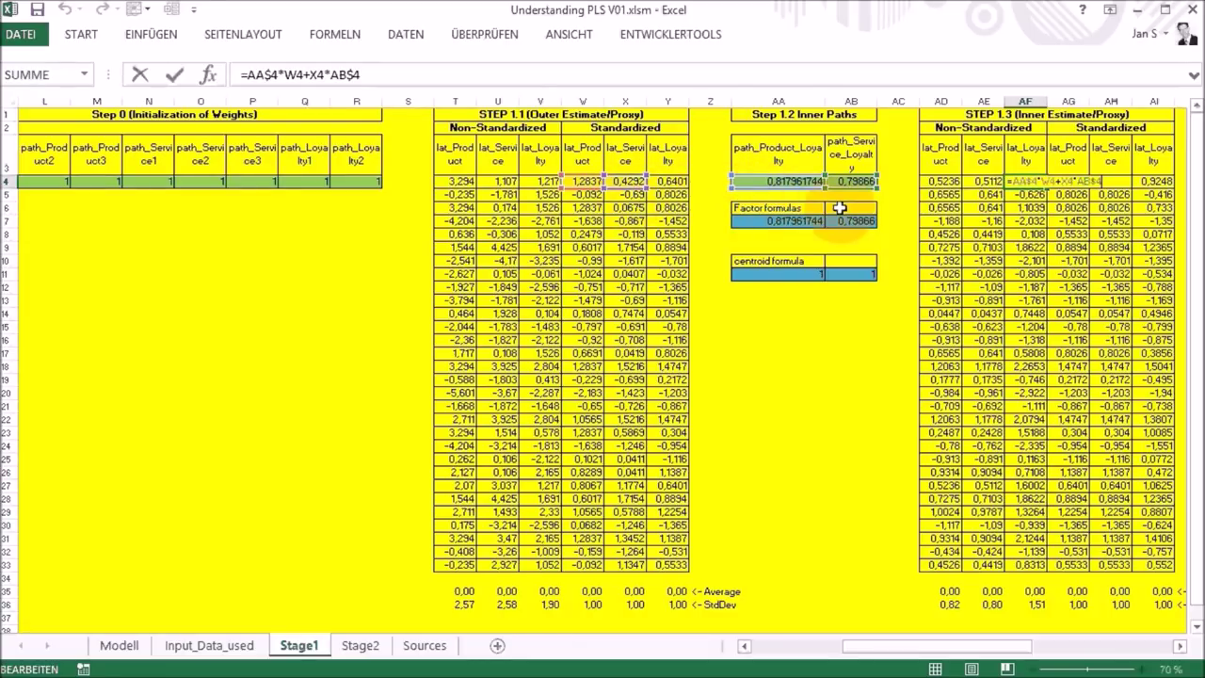
key("Tab")
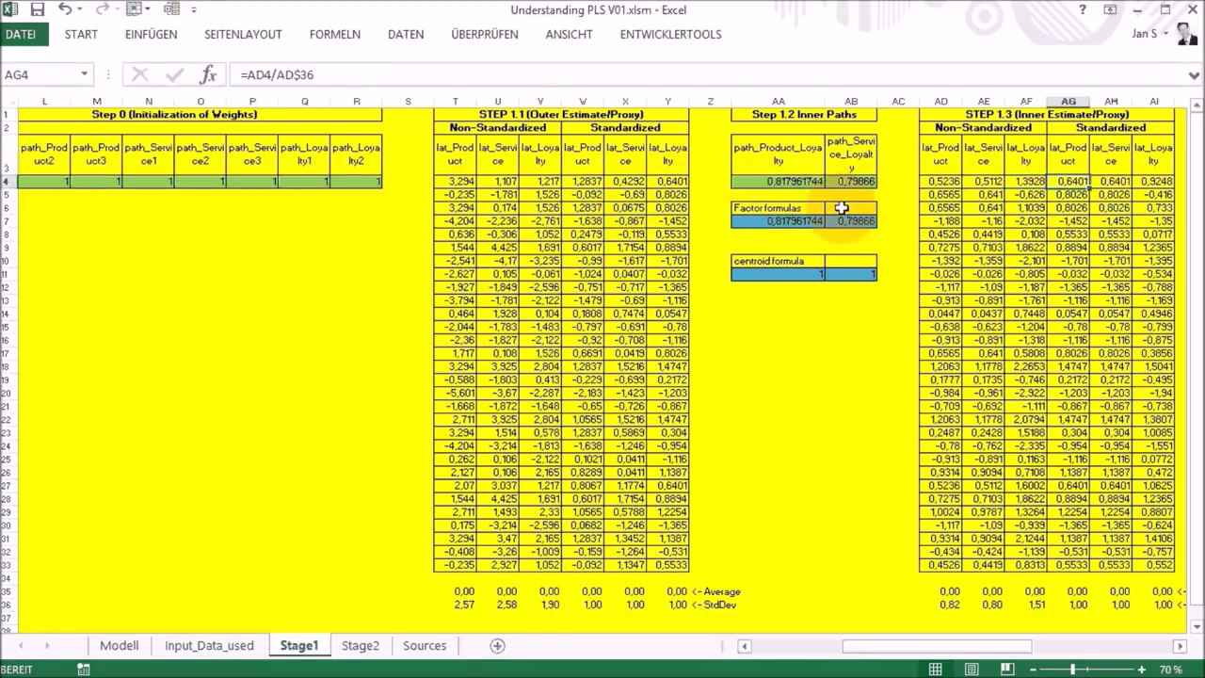
Inspect the standard deviation formula beneath the non-standardized product inner estimates in AD36.
key("Left")
key("ctrl+Down")
key("Down")
key("Down")
key("Left")
key("Left")
key("Down")
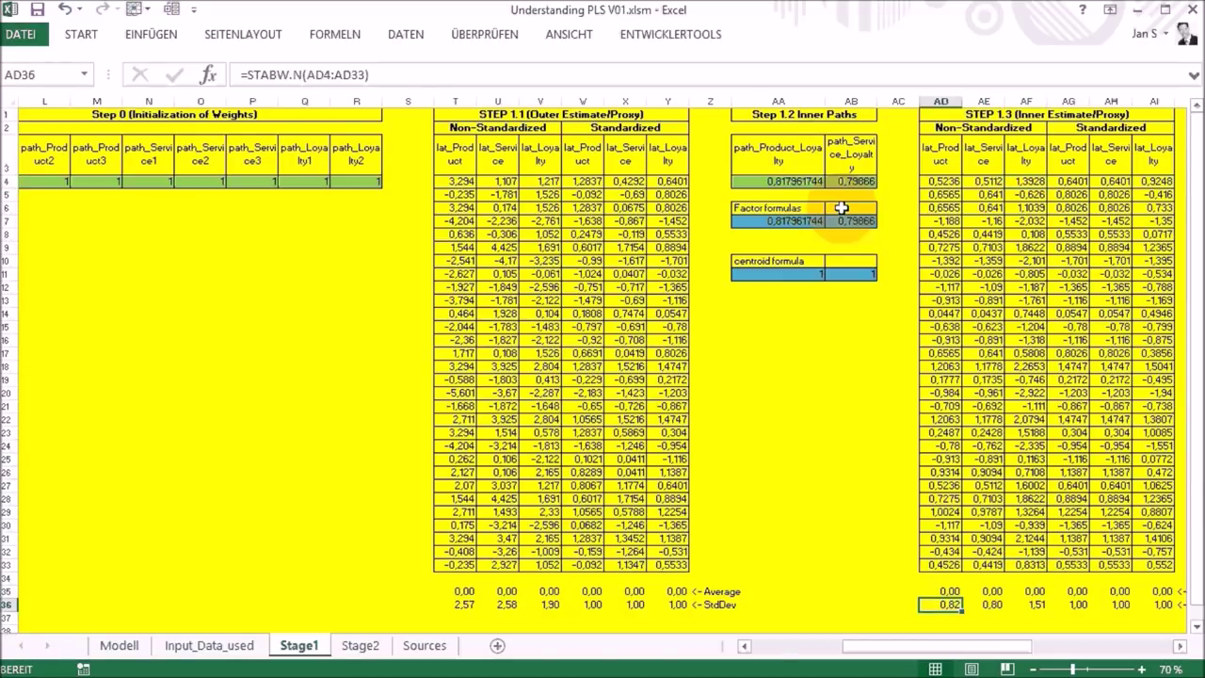
key("F2")
key("Tab")
Inspect the first standardized product inner estimate formula in AG4 and the cells it references.
key("Right")
key("Right")
key("Up")
key("ctrl+Up")
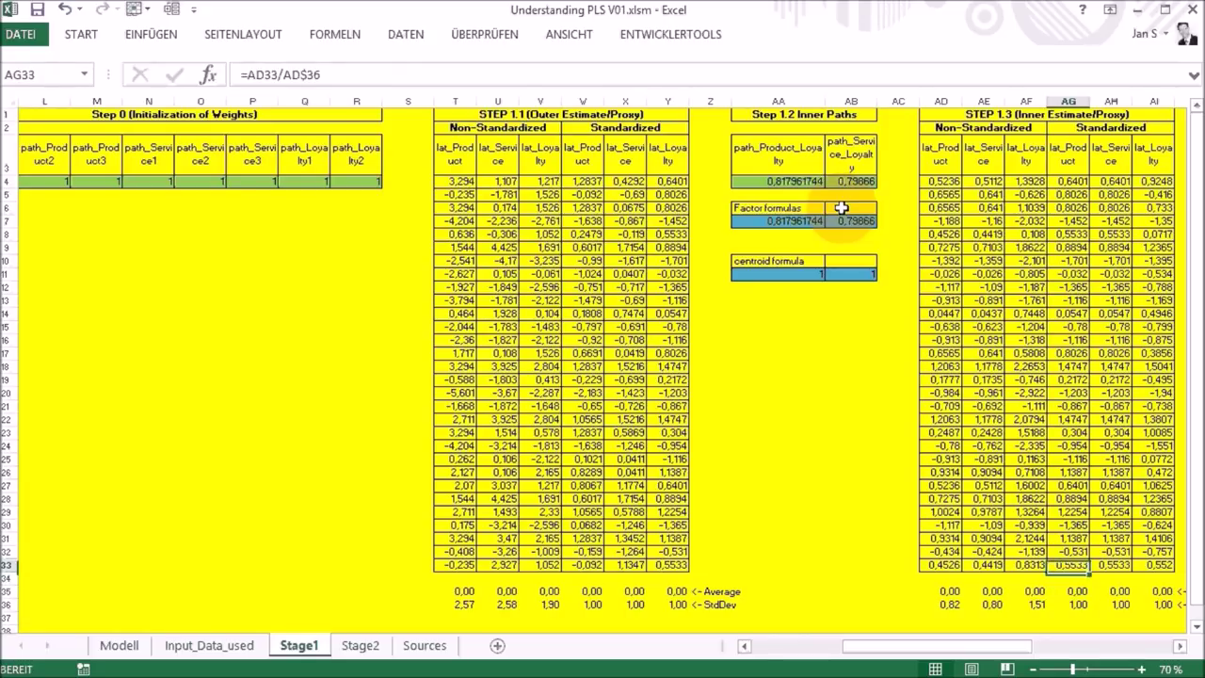
key("ctrl+Up")
key("Down")
key("F2")
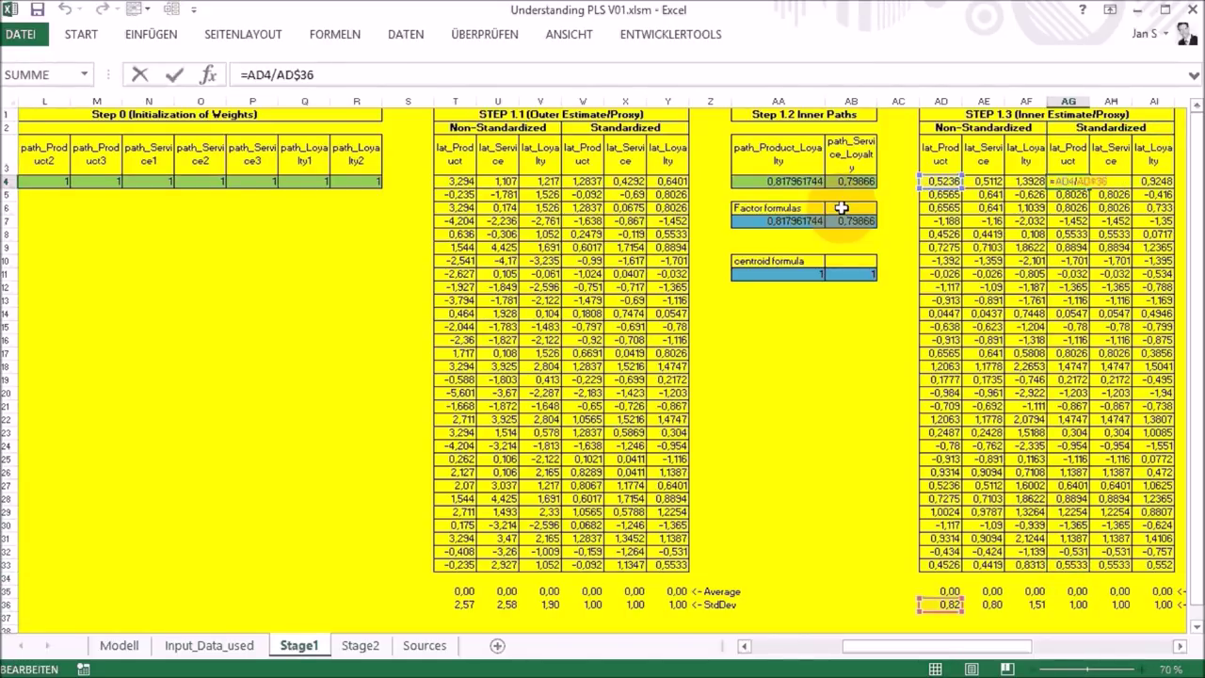
key("ctrl+Return")
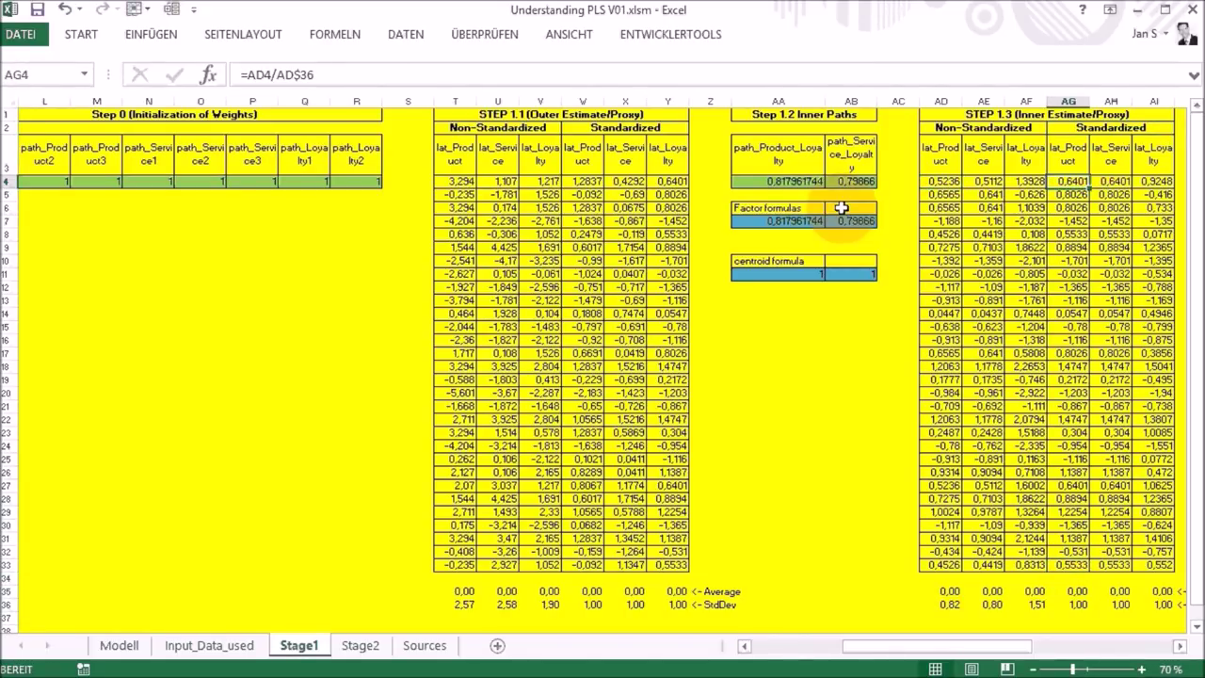
Examine the Step 1.4 outer weight covariance formula in AL4, including the normalized Product 1 data range B4:B33 it references.
key("Right")
key("Right")
key("Right")
key("Right")
key("Right")
key("Right")
key("Right")
key("Right")
key("Right")
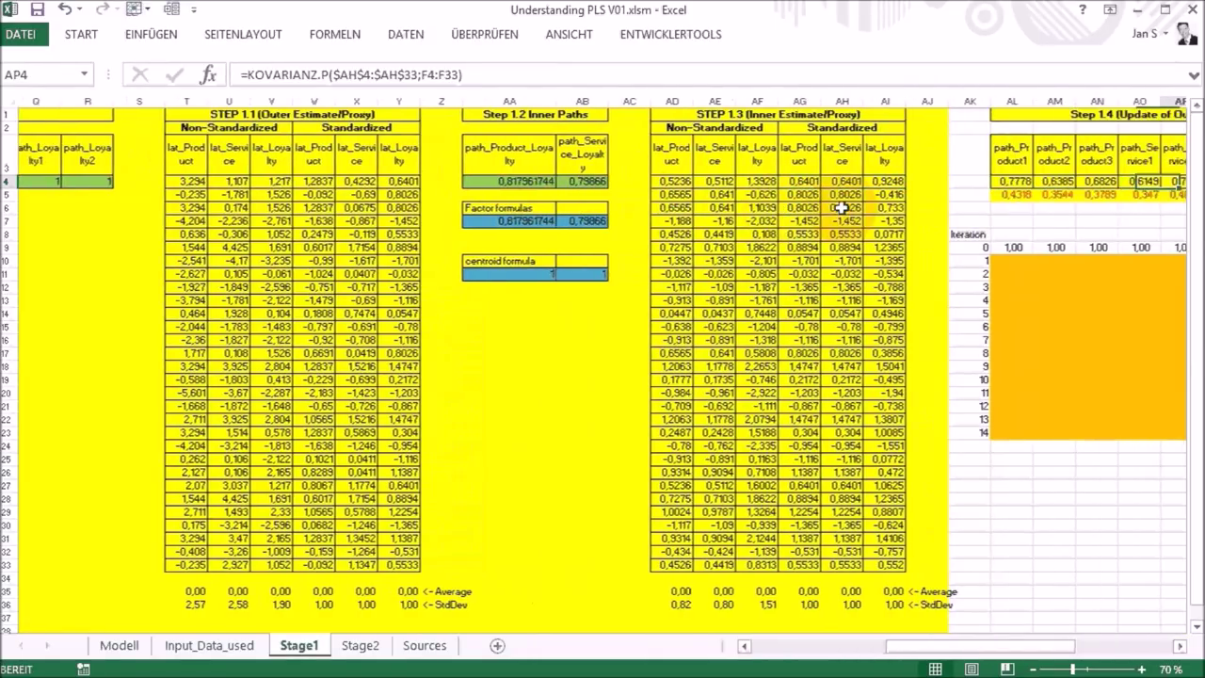
key("Right")
key("Right")
key("Right")
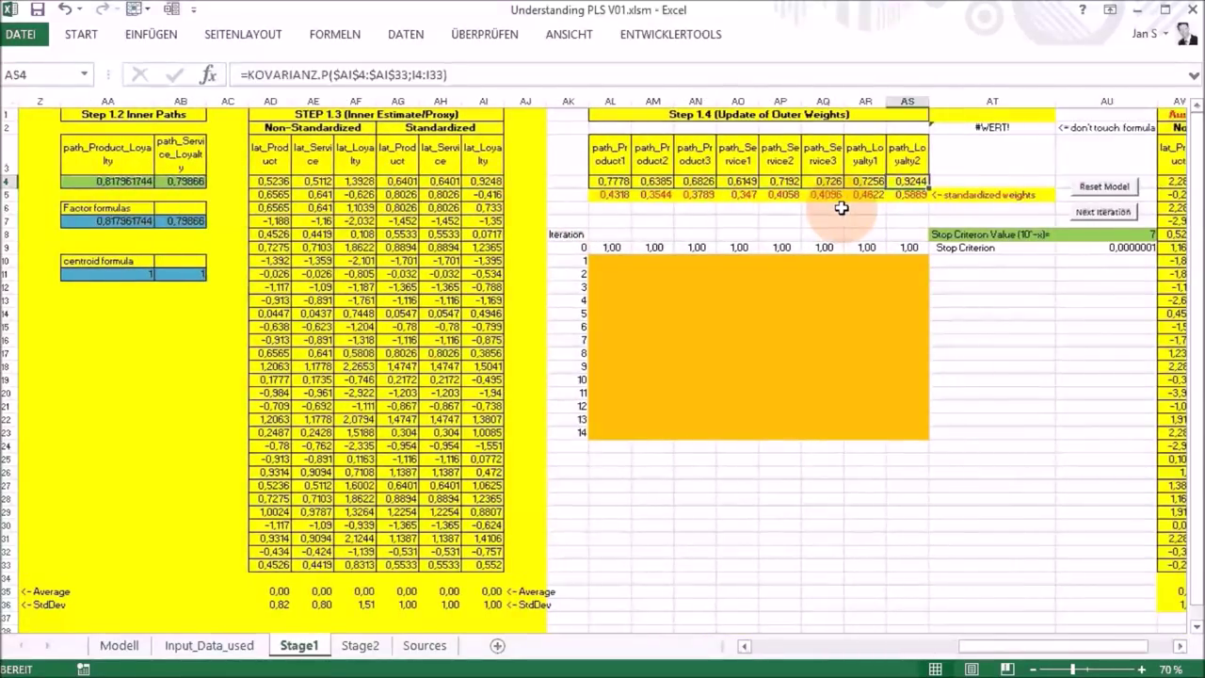
key("Left")
key("Left")
key("Left")
key("Left")
key("Left")
key("Left")
key("Left")
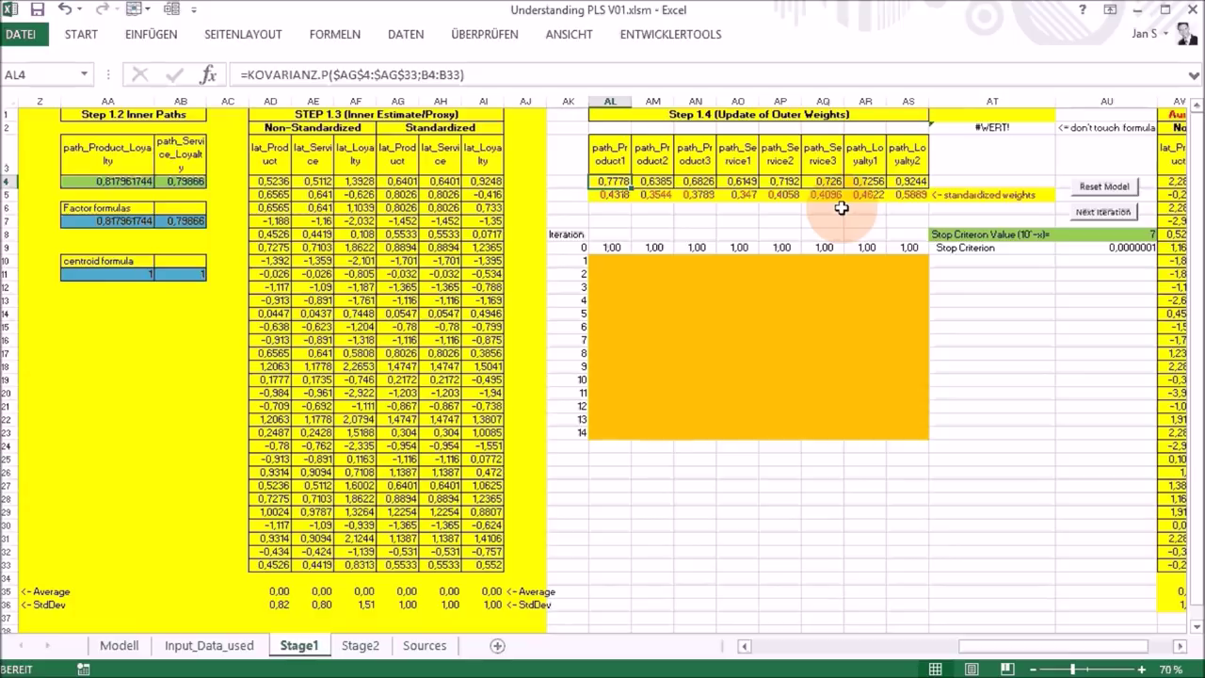
key("F2")
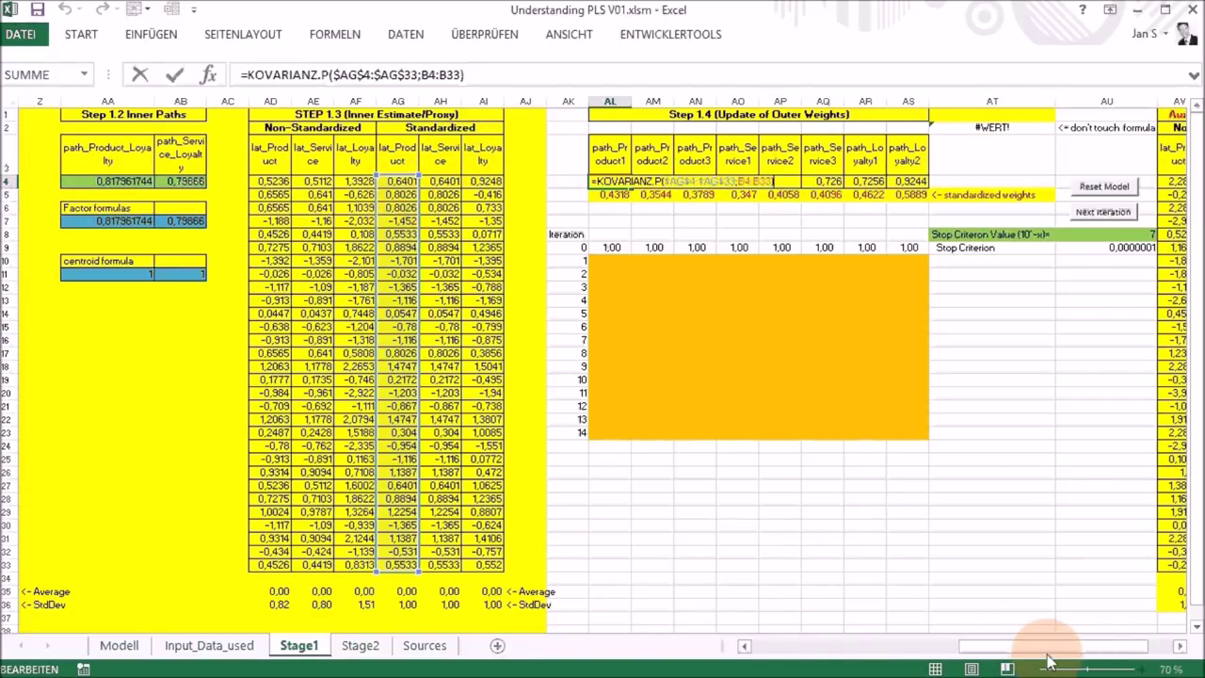
left_click_drag(1054, 657, 743, 656)
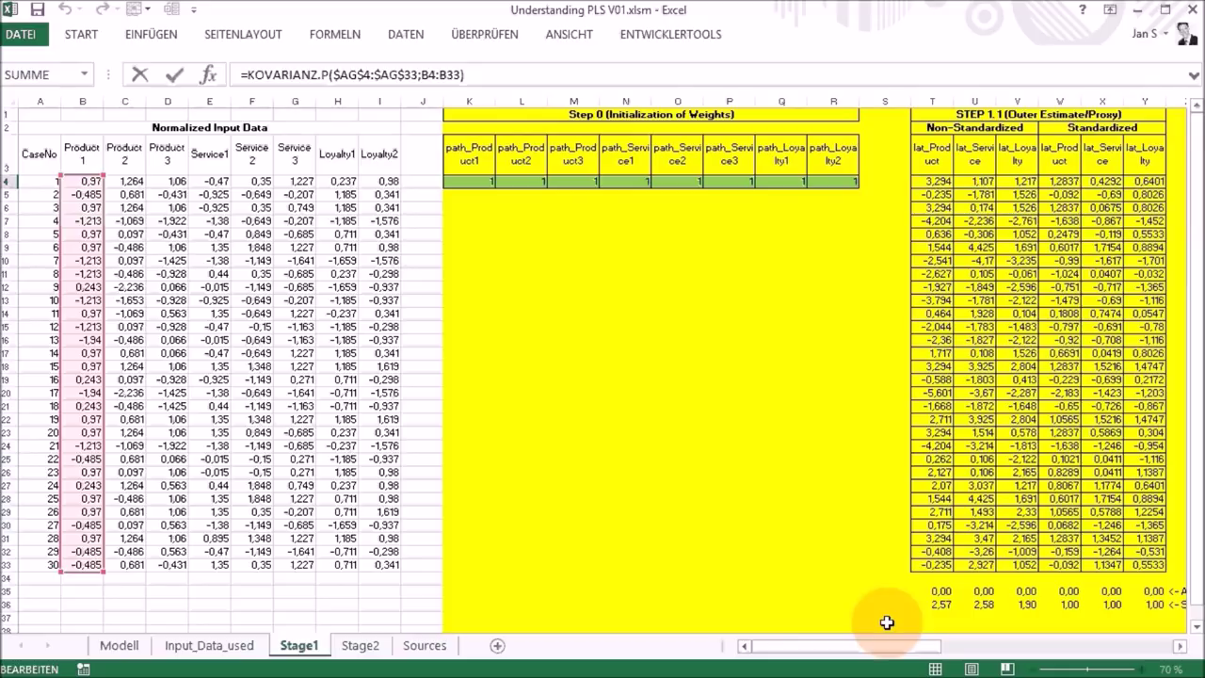
left_click_drag(913, 646, 1144, 663)
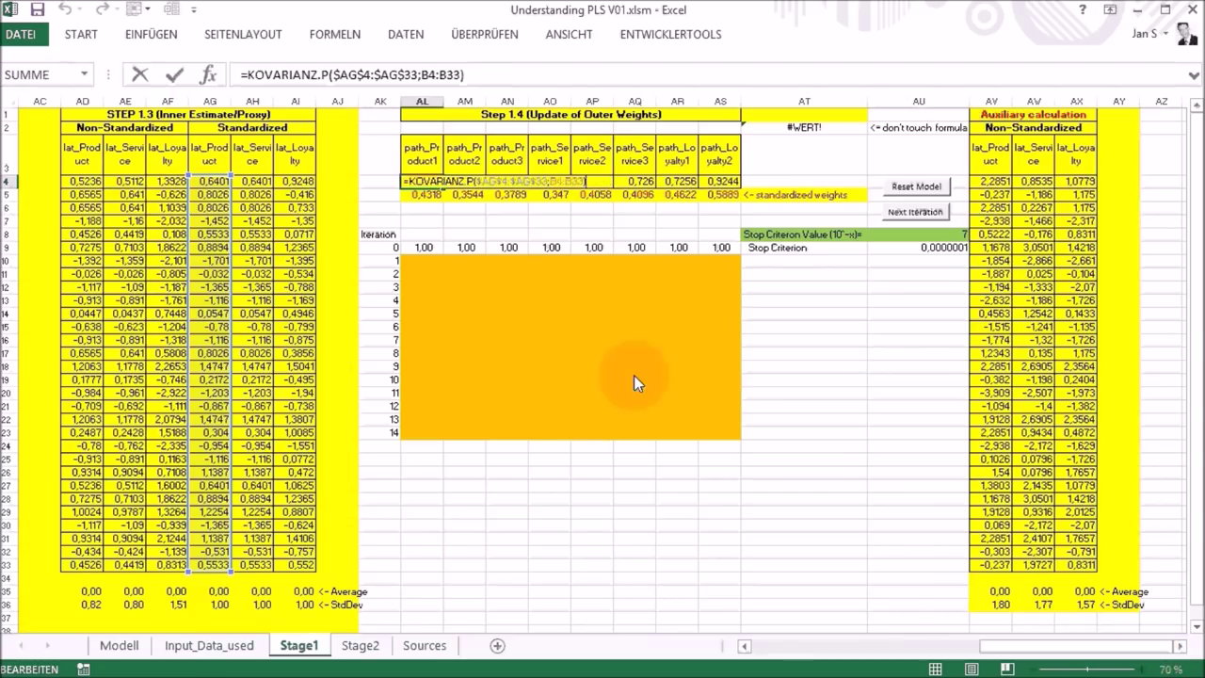
key("ctrl+Return")
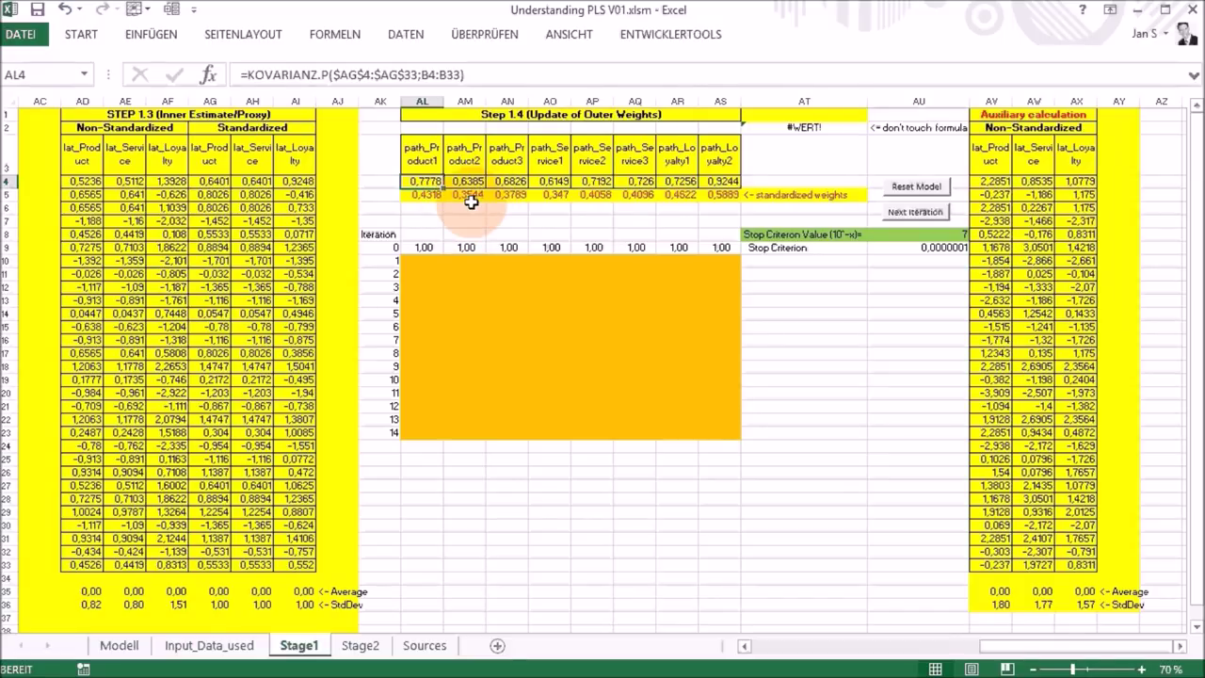
Trace the standardized weight formula in AL5 to the auxiliary product score in AV4 and the standard deviation in AV36.
left_click(432, 195)
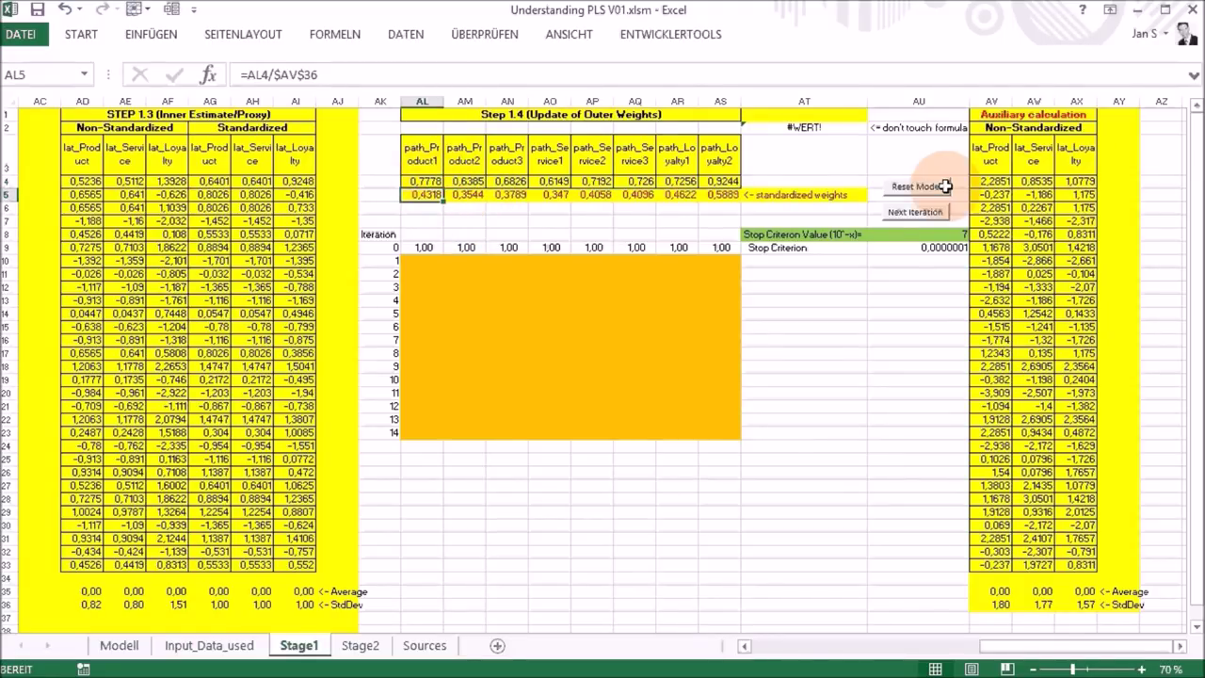
left_click(1007, 179)
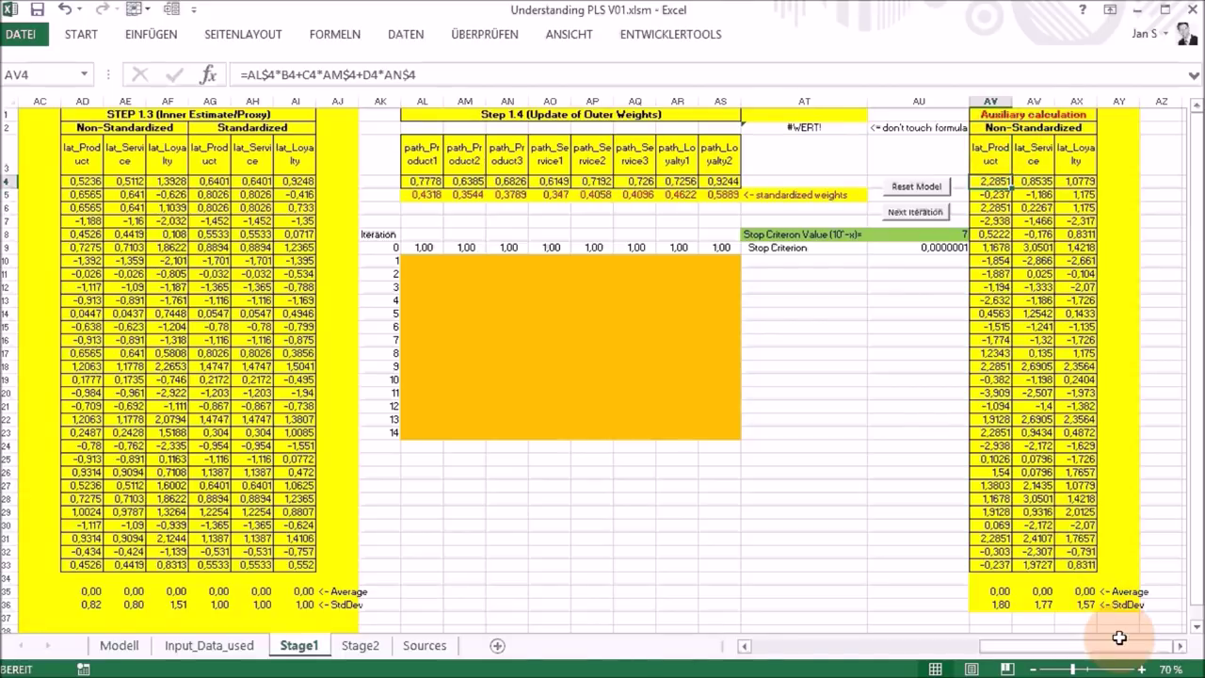
left_click_drag(1122, 652, 1164, 653)
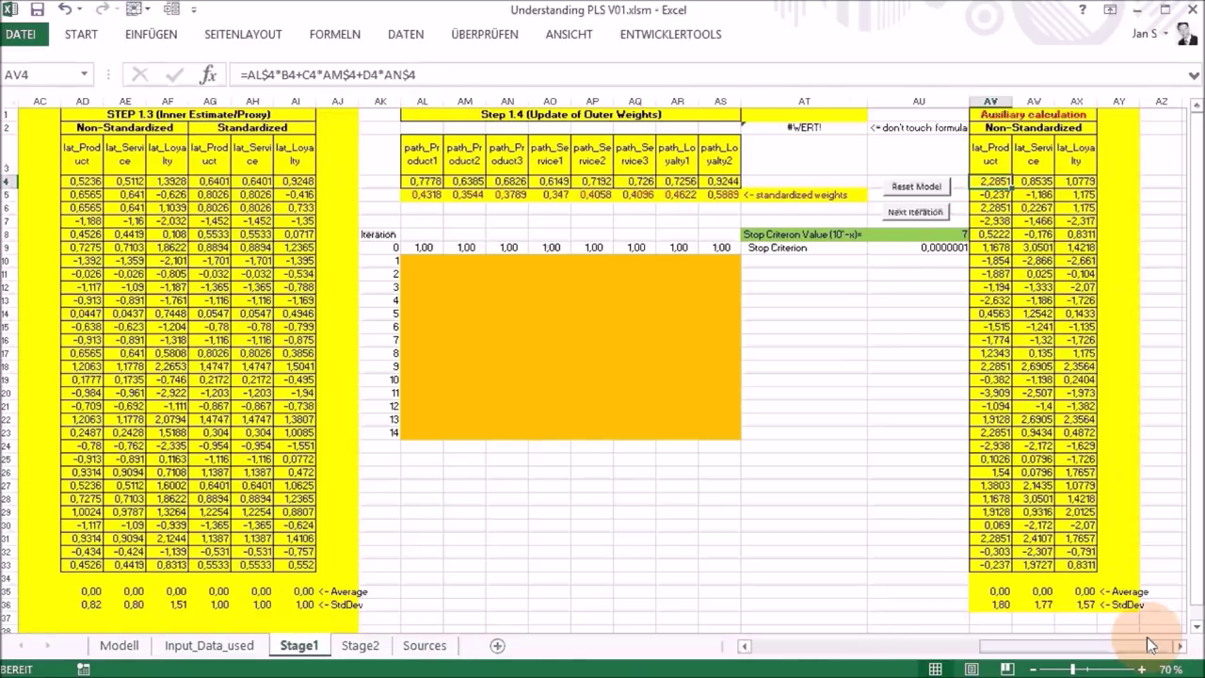
left_click(1000, 604)
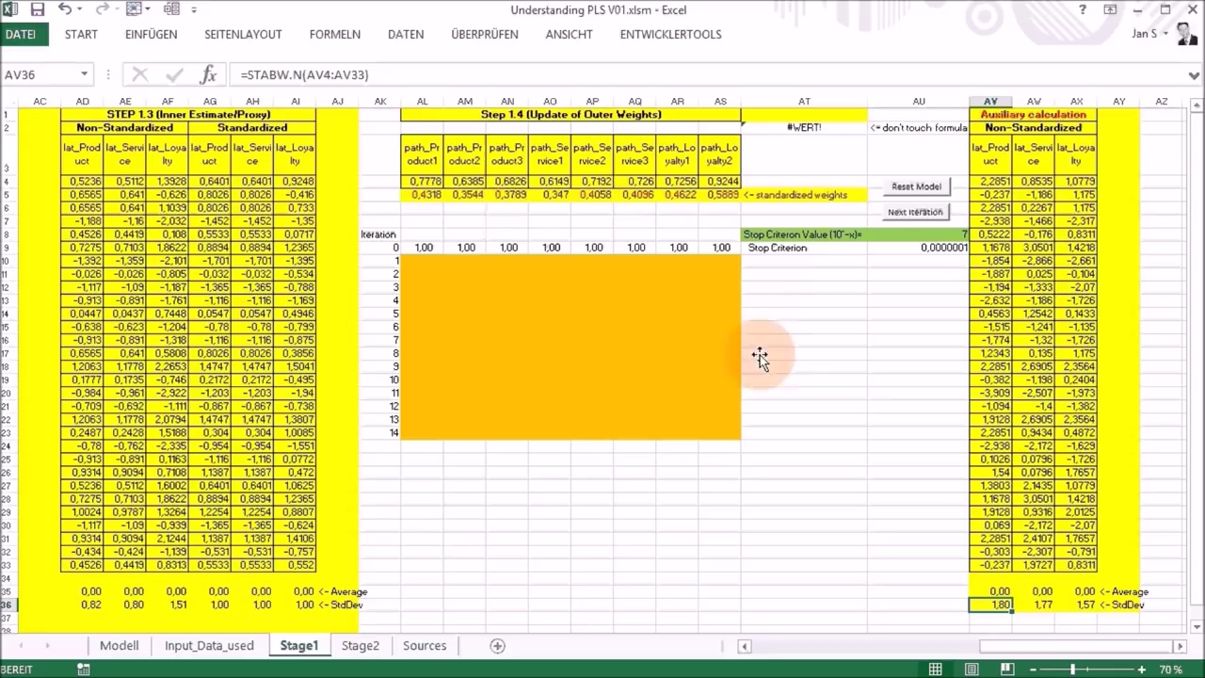
left_click(418, 196)
double_click(417, 196)
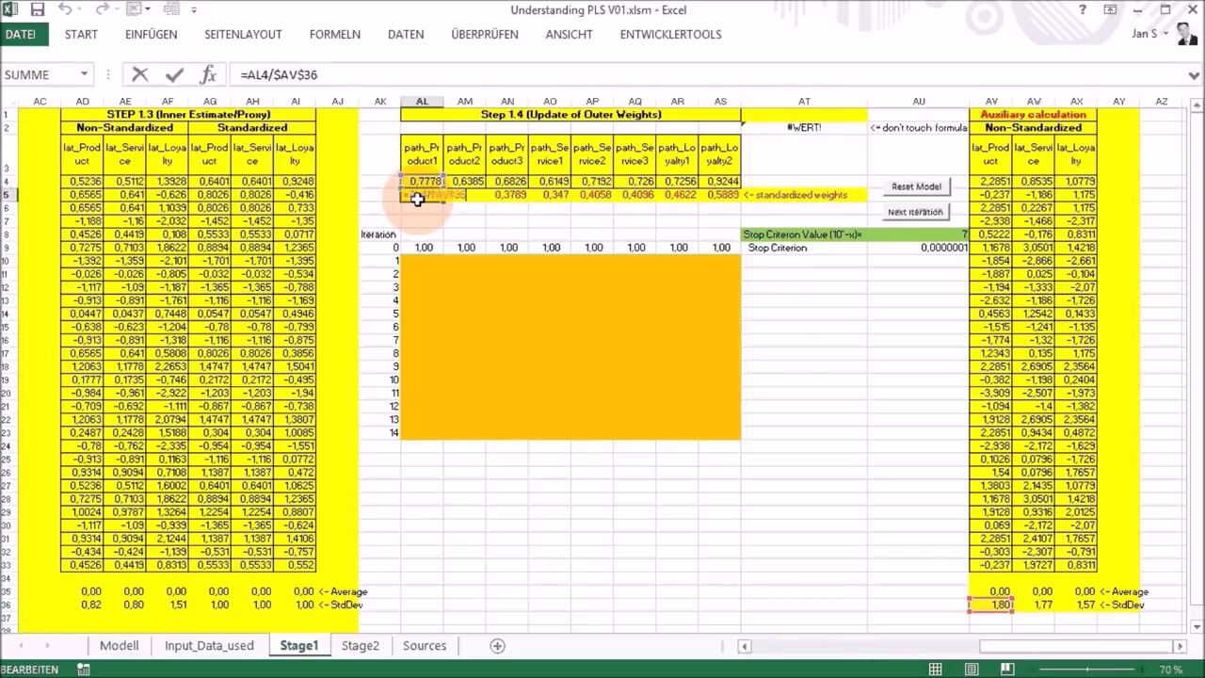
key("Escape")
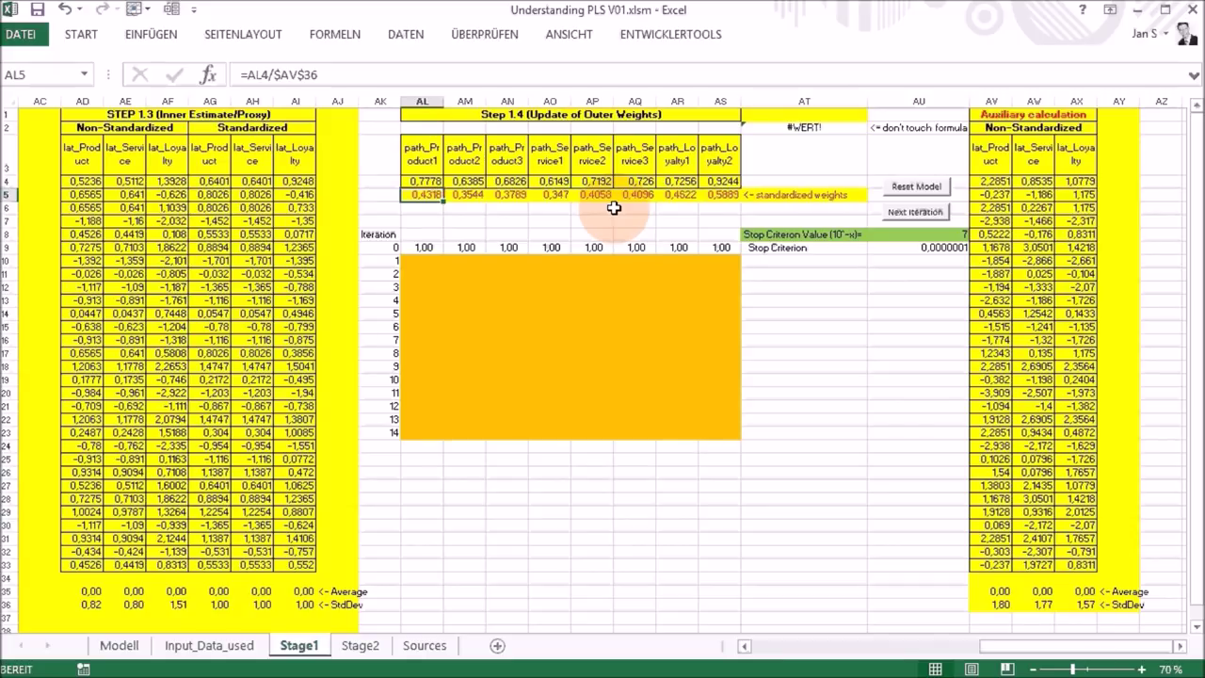
Copy the standardized weights in AL5:AS5 into the iteration 1 row, AL10:AS10, as values only.
left_click(718, 192, "shift")
left_click(755, 216)
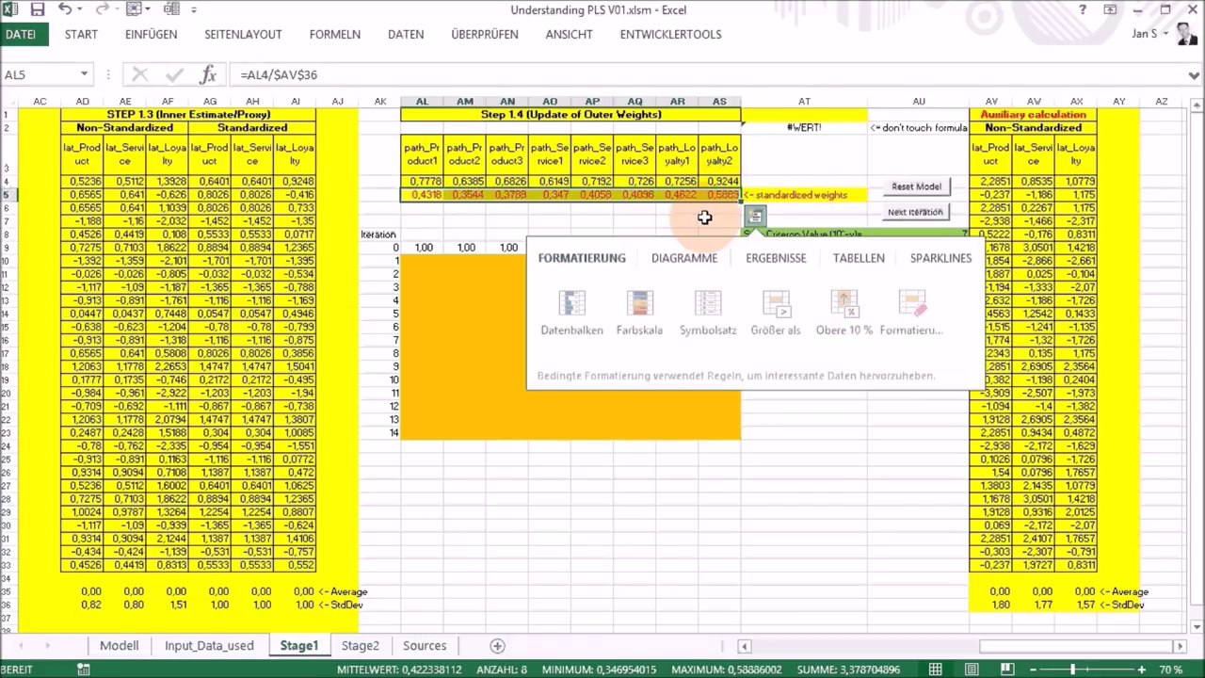
key("Escape")
key("ctrl+c")
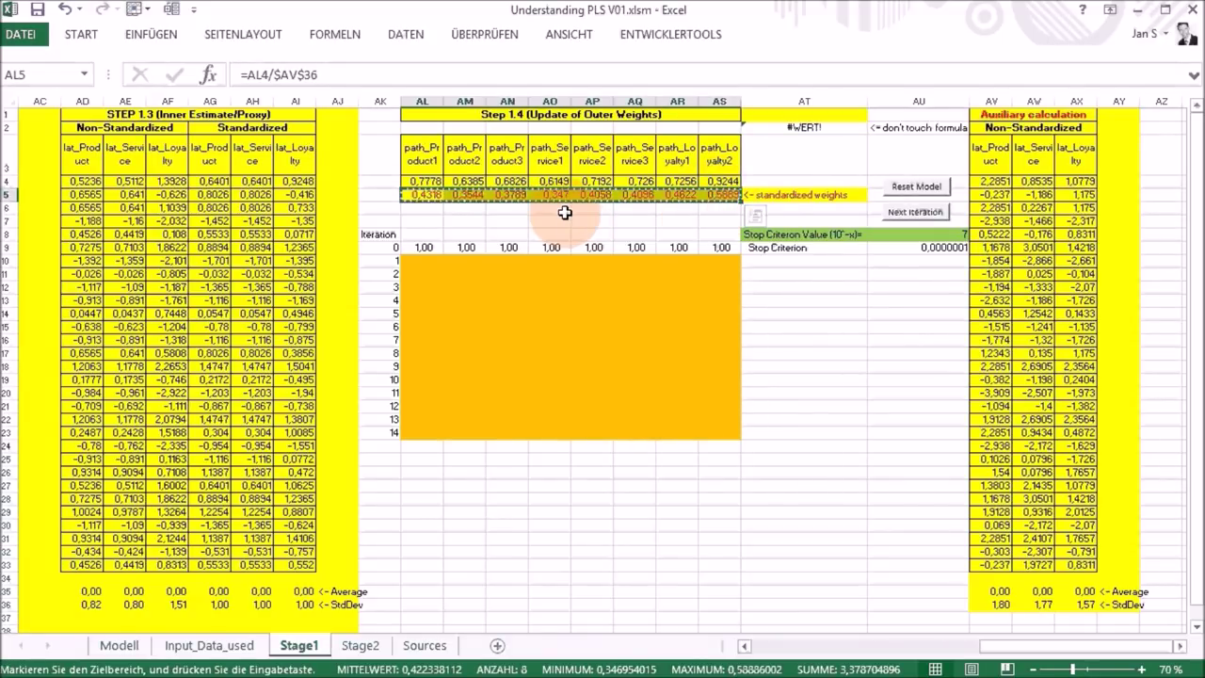
left_click(419, 261)
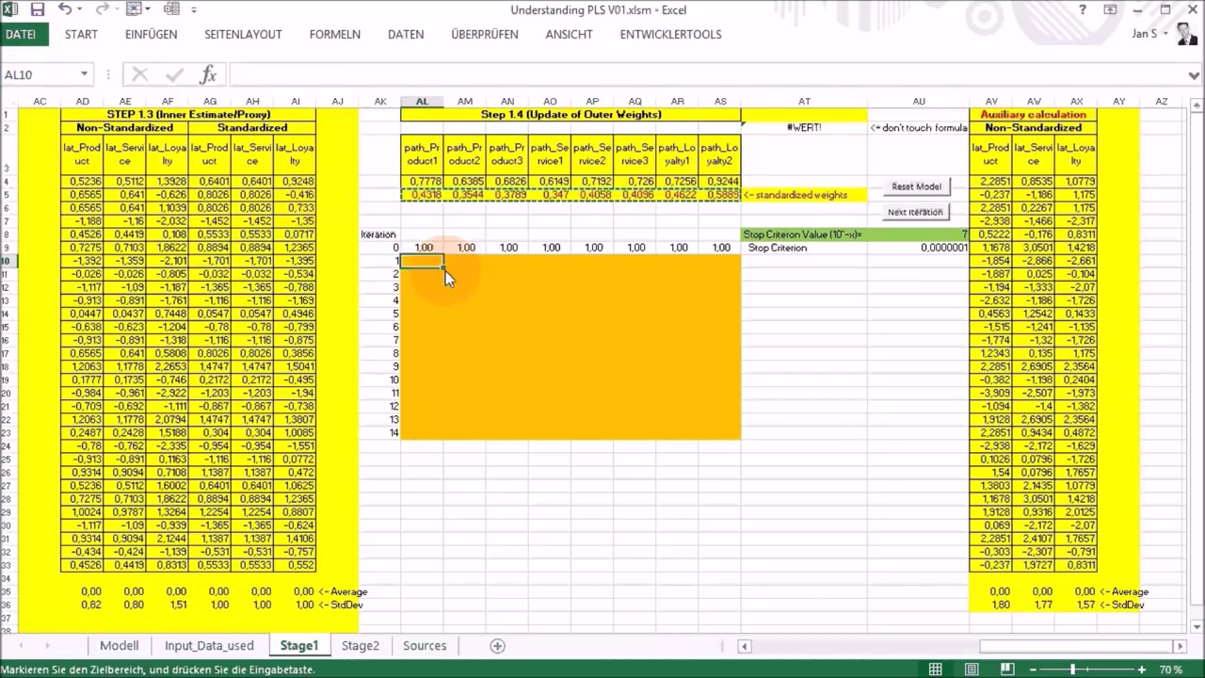
key("ctrl+v")
left_click(781, 285)
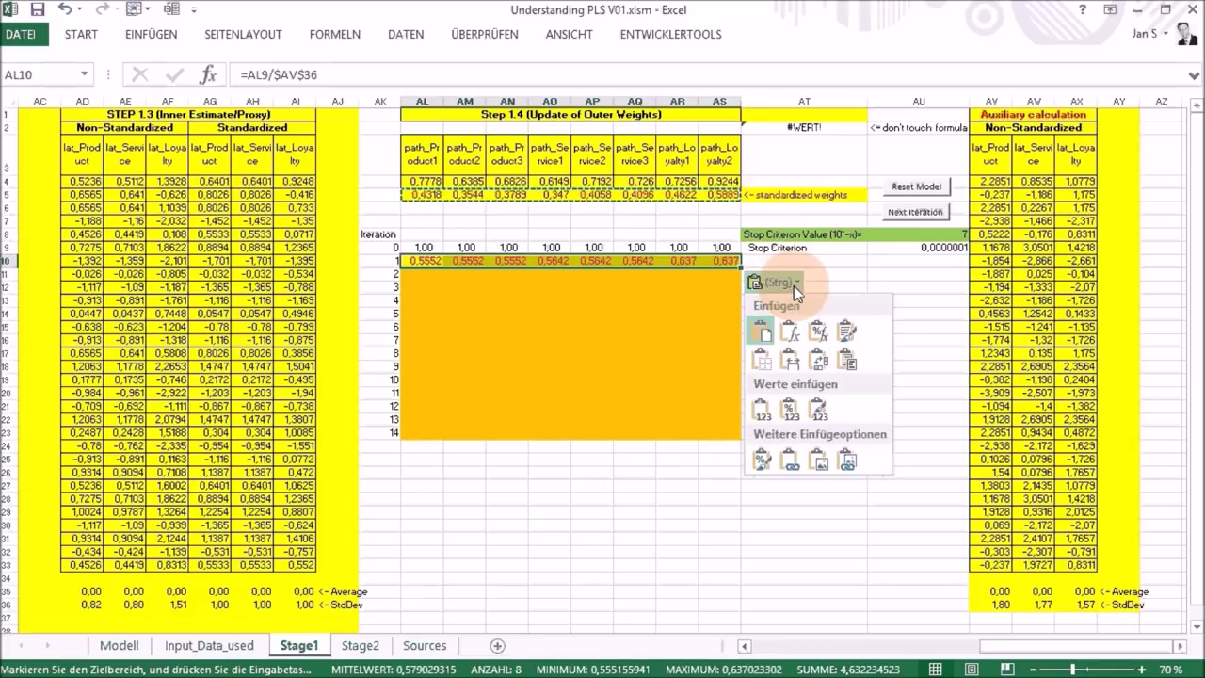
left_click(769, 412)
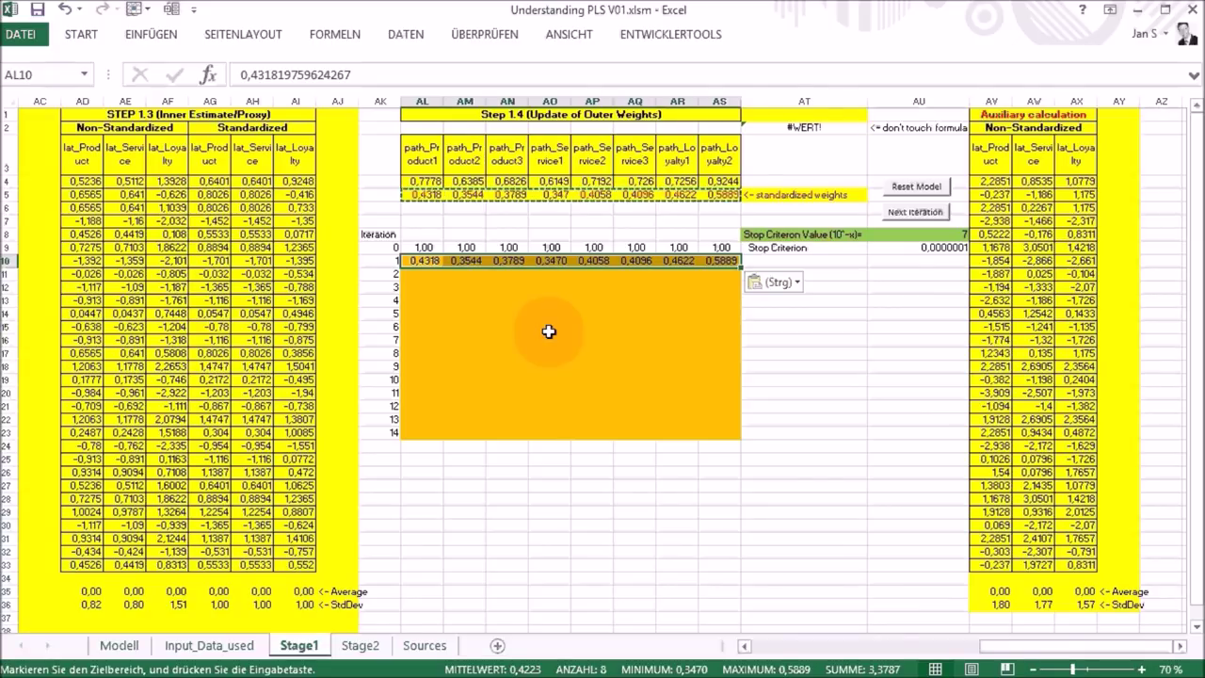
Paste the copied standardized weights into the Step 0 initialization cells K4:R4 as values only.
key("ctrl+Home")
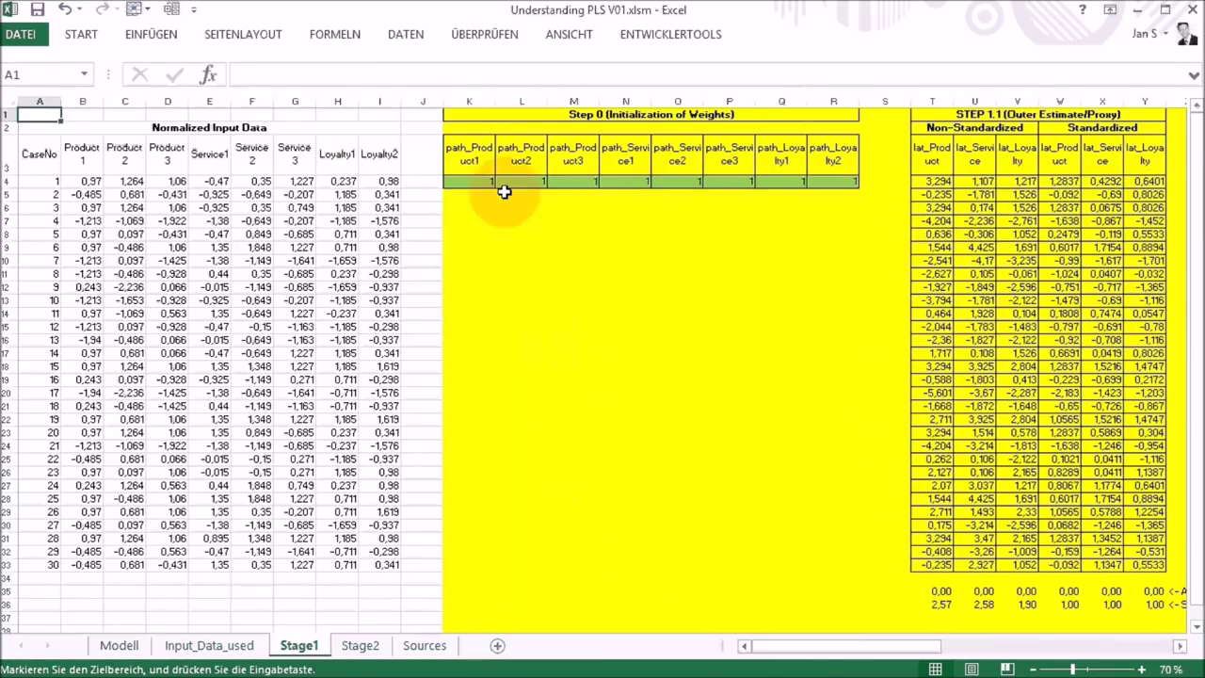
left_click(485, 181)
left_click_drag(485, 182, 834, 182)
key("ctrl+v")
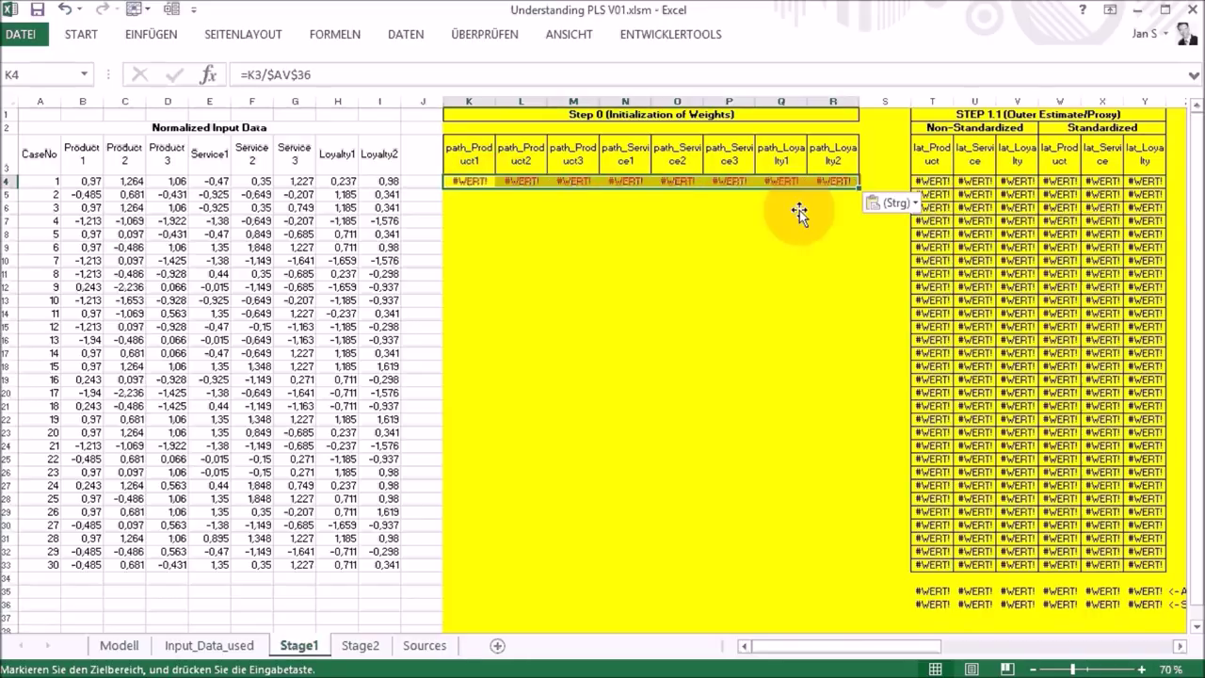
left_click(895, 203)
left_click(882, 322)
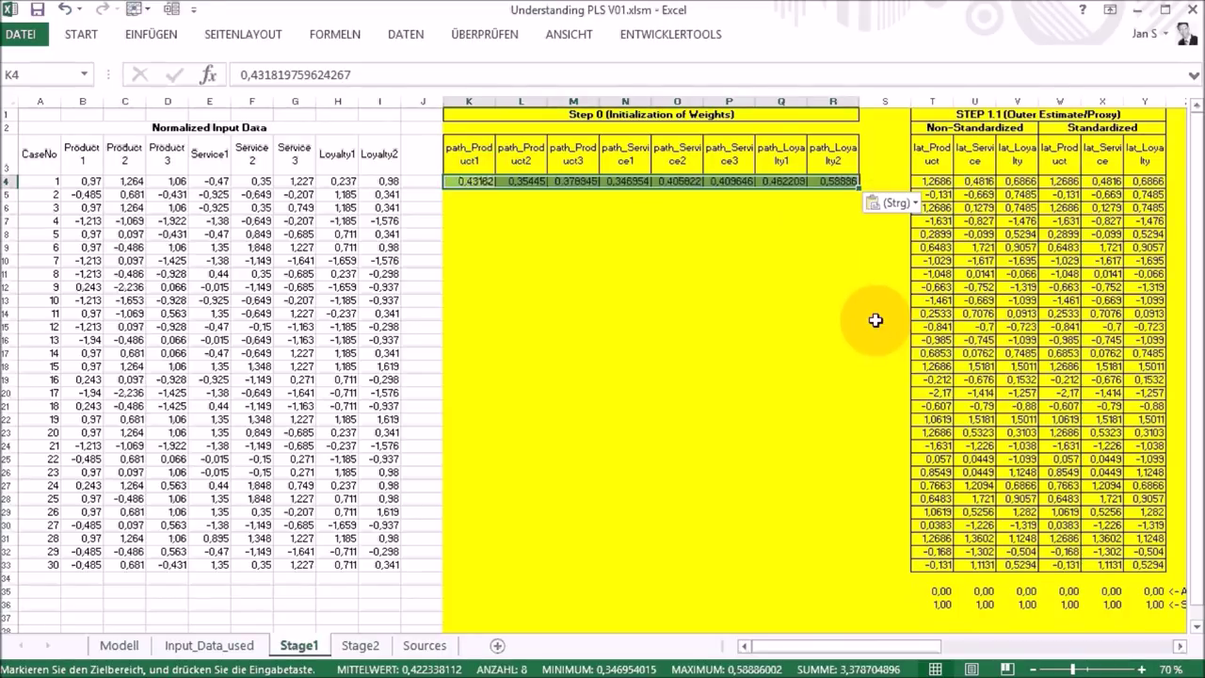
Review the recalculated estimates along row 10 through to the auxiliary calculation, and check the stop criterion cells AU8 and AU9.
left_click(977, 265)
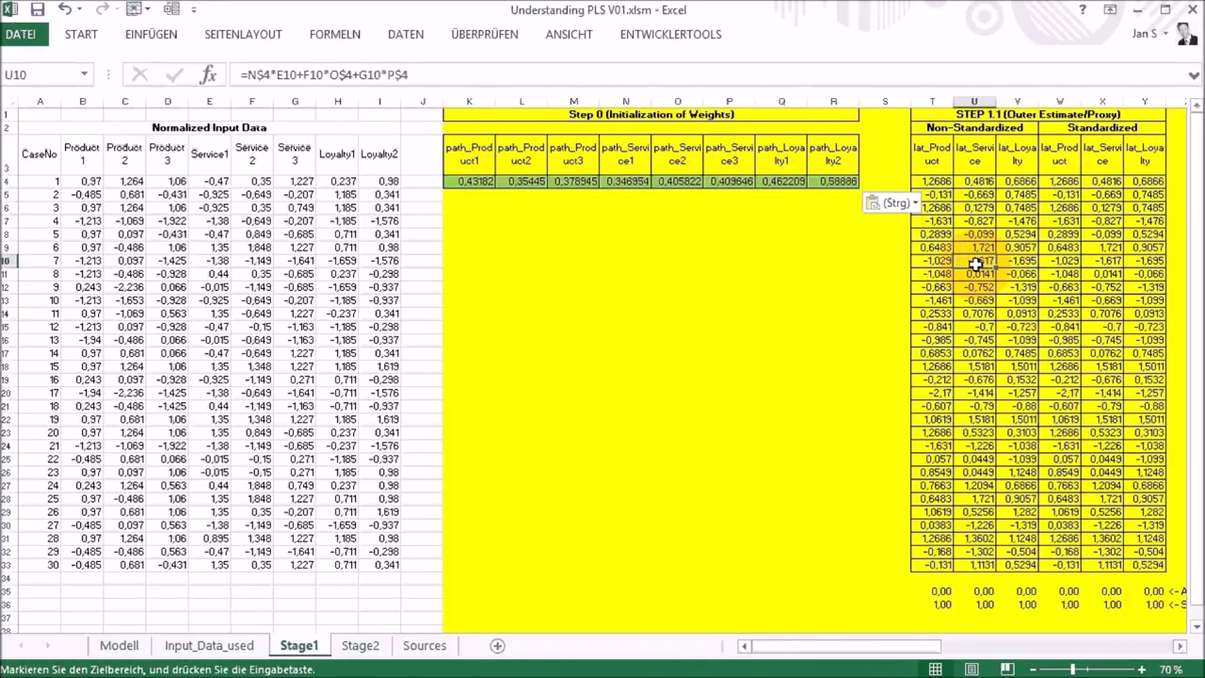
key("Right")
key("Right")
key("Right")
key("Right")
key("Right")
key("Right")
key("Right")
key("Right")
key("Right")
key("Right")
key("Right")
key("Right")
key("Right")
key("Right")
key("Right")
key("Right")
key("Right")
key("Right")
key("Right")
key("Right")
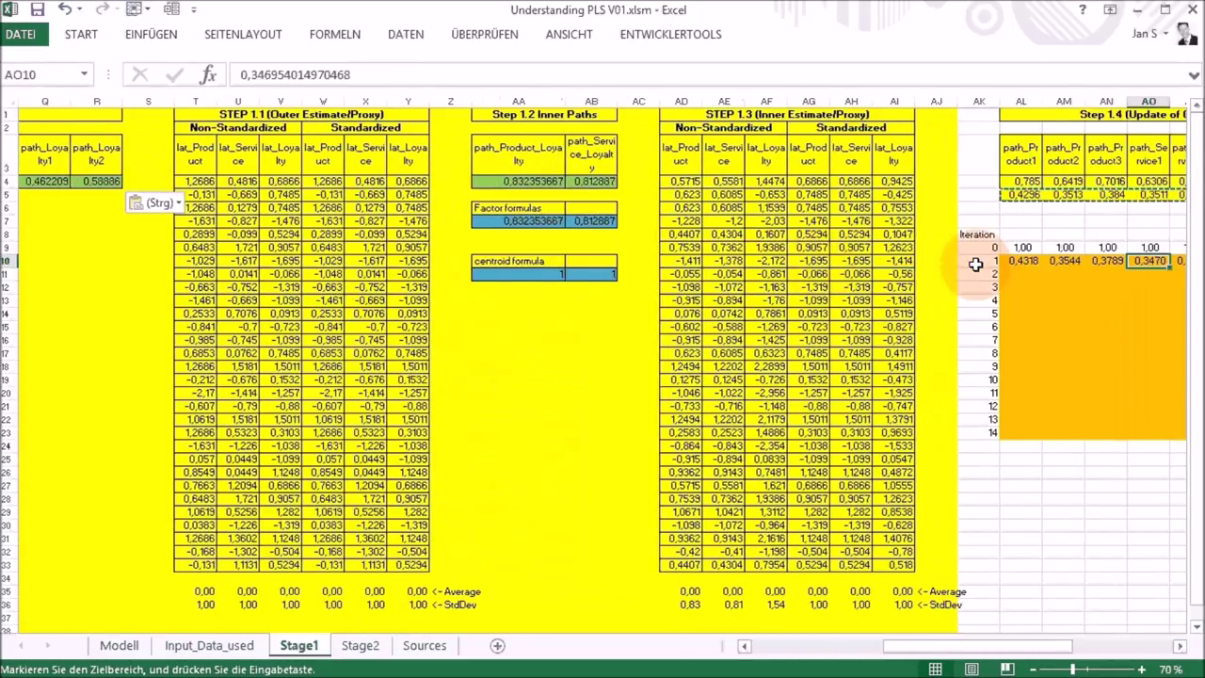
key("Right")
key("Right")
key("Right")
key("Right")
key("Right")
key("Right")
key("Right")
key("Right")
key("Right")
key("Left")
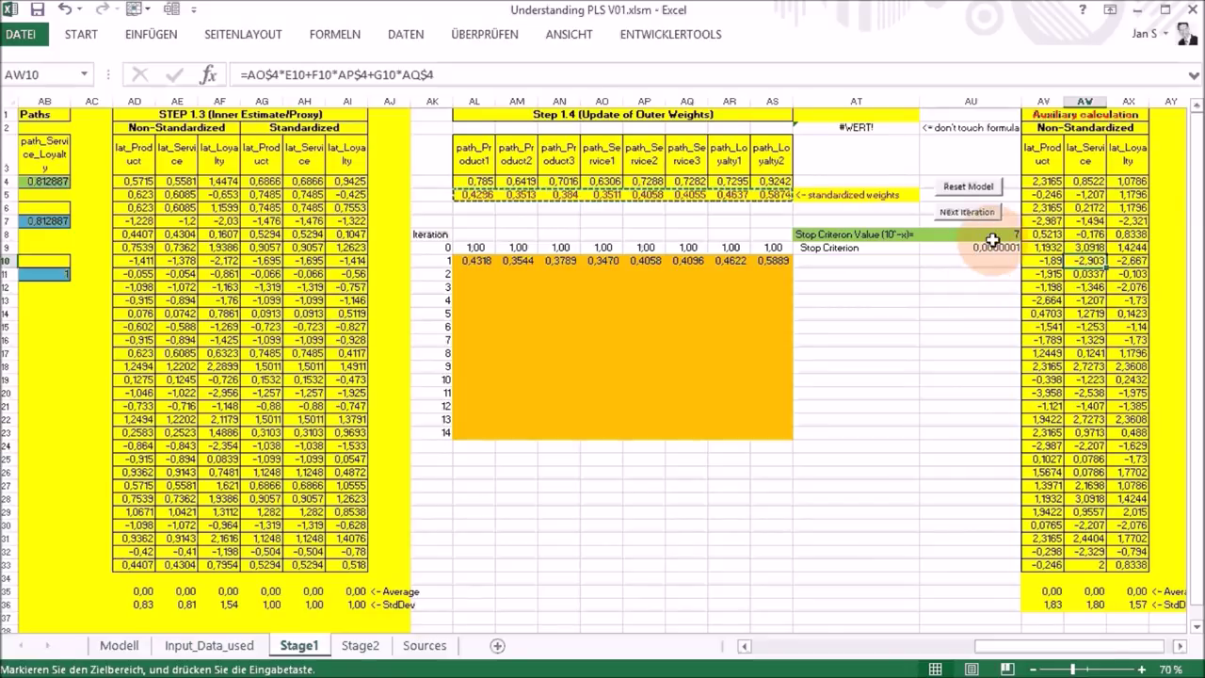
left_click(994, 235)
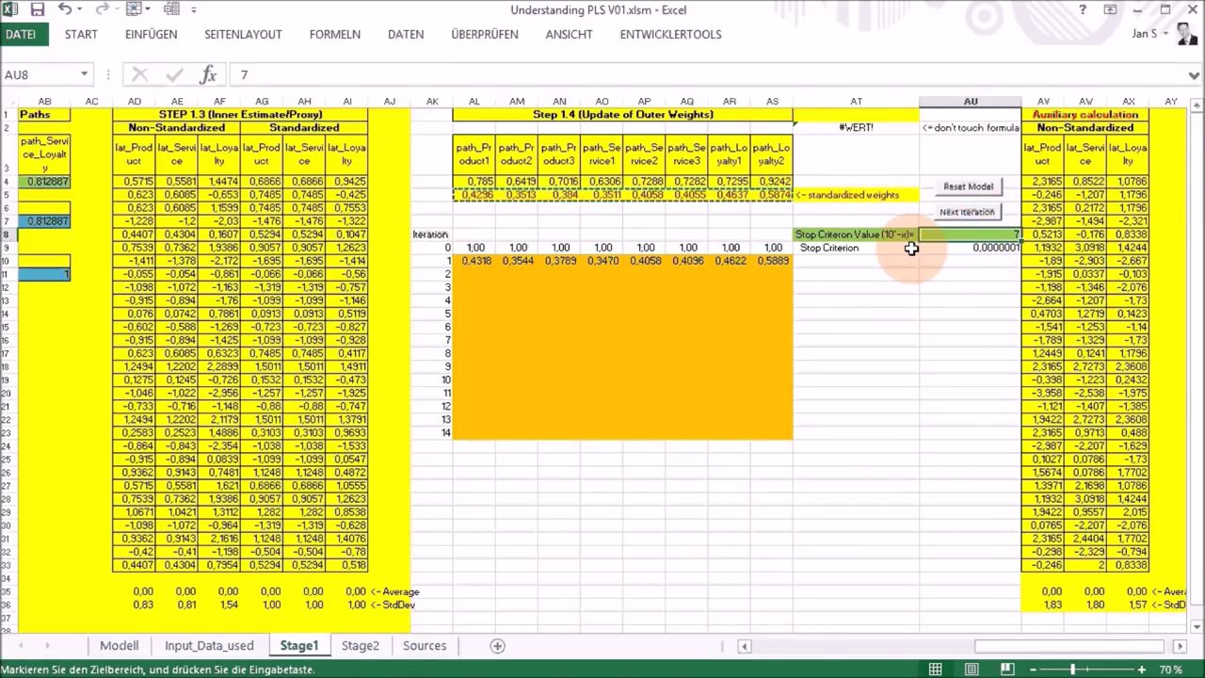
left_click(985, 248)
Copy the weight-difference formula from AT2 into AT10 to calculate the change for iteration 1.
key("Left")
key("Up")
key("Up")
key("Up")
key("Up")
key("Up")
key("Up")
key("Up")
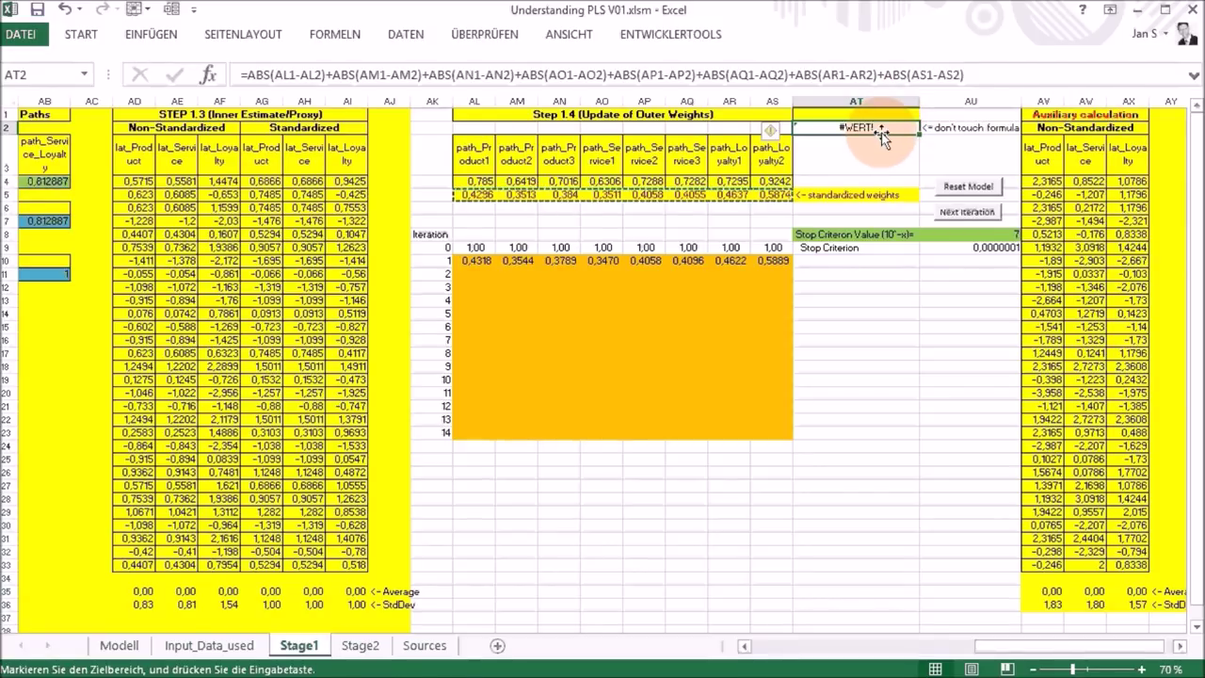
key("ctrl+c")
left_click(851, 261)
key("ctrl+v")
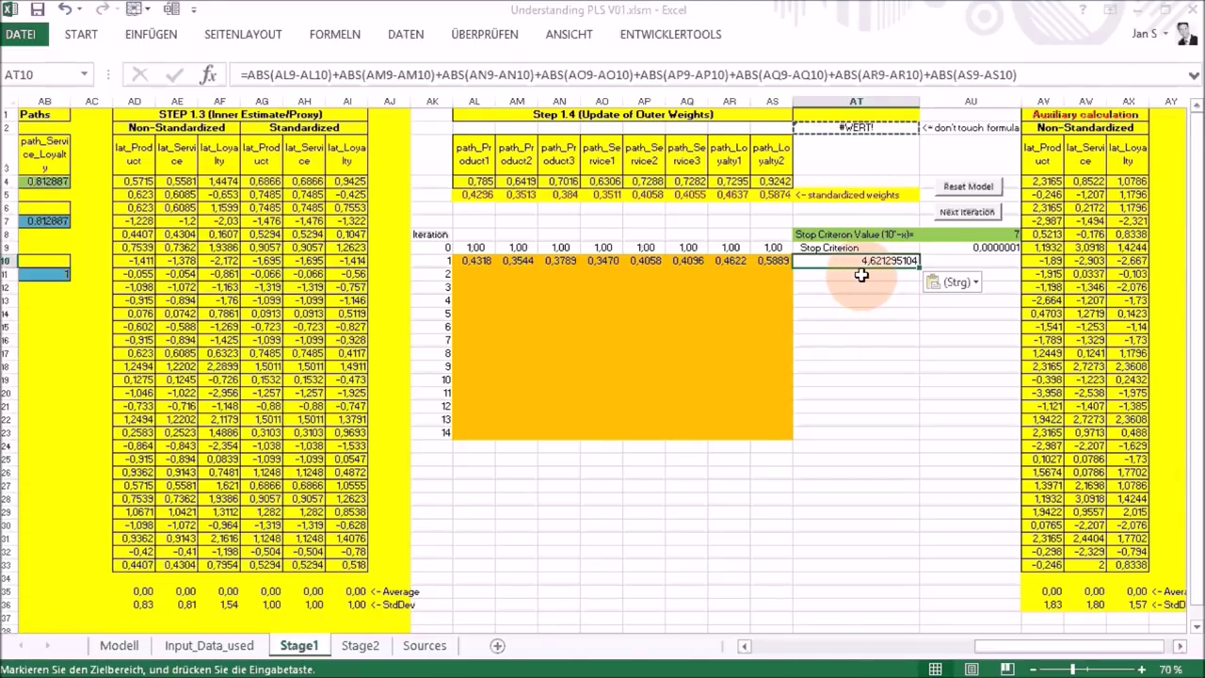
left_click(745, 222)
key("Escape")
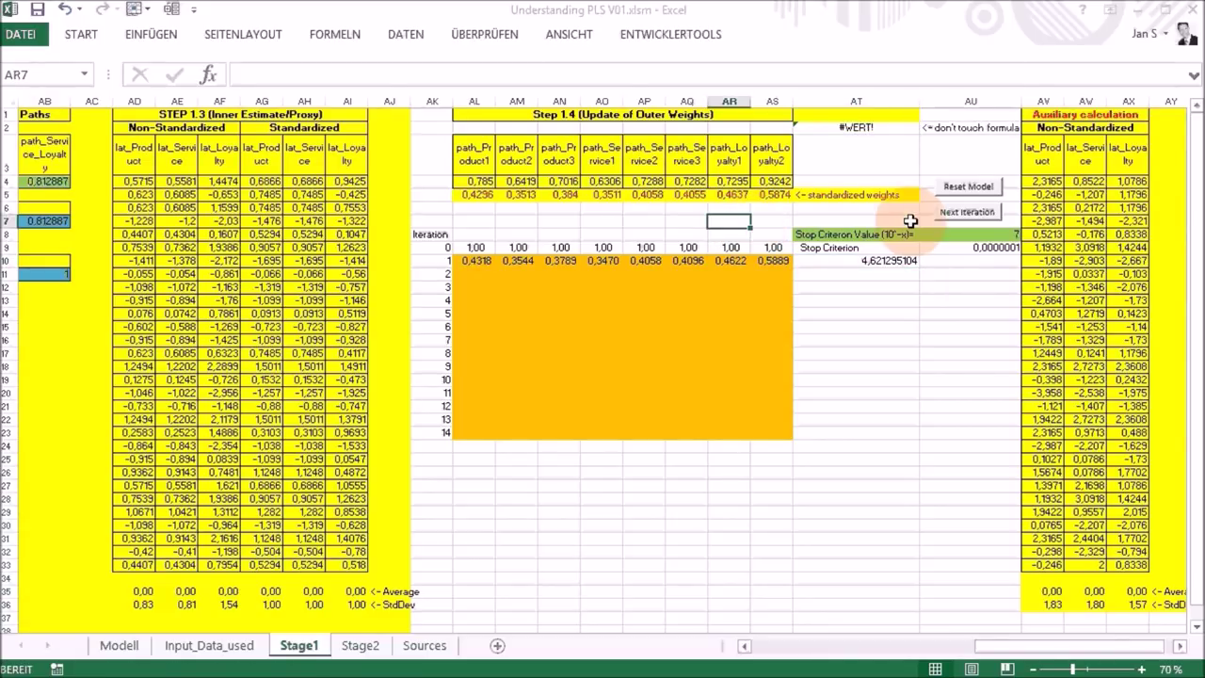
Run iteration 2 with the workbook's macro, and check the updated weights in K4:R4 and the weight change in AT11.
left_click(969, 213)
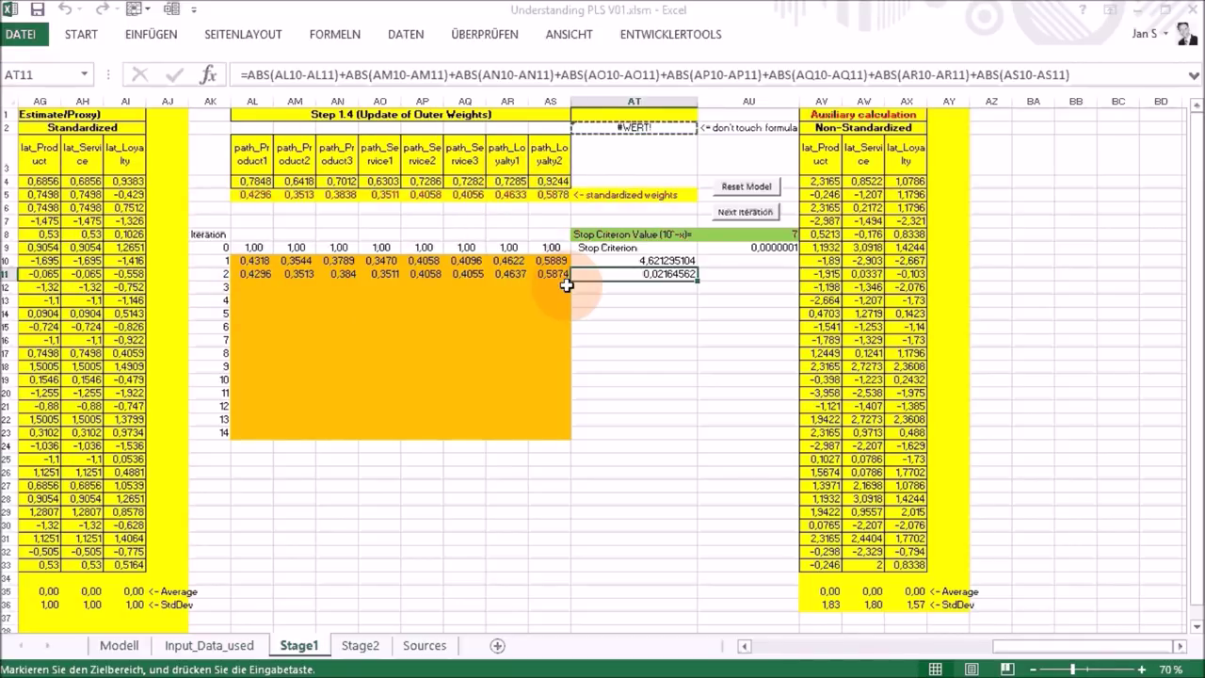
left_click(888, 650)
left_click(483, 181)
left_click_drag(483, 182, 157, 180)
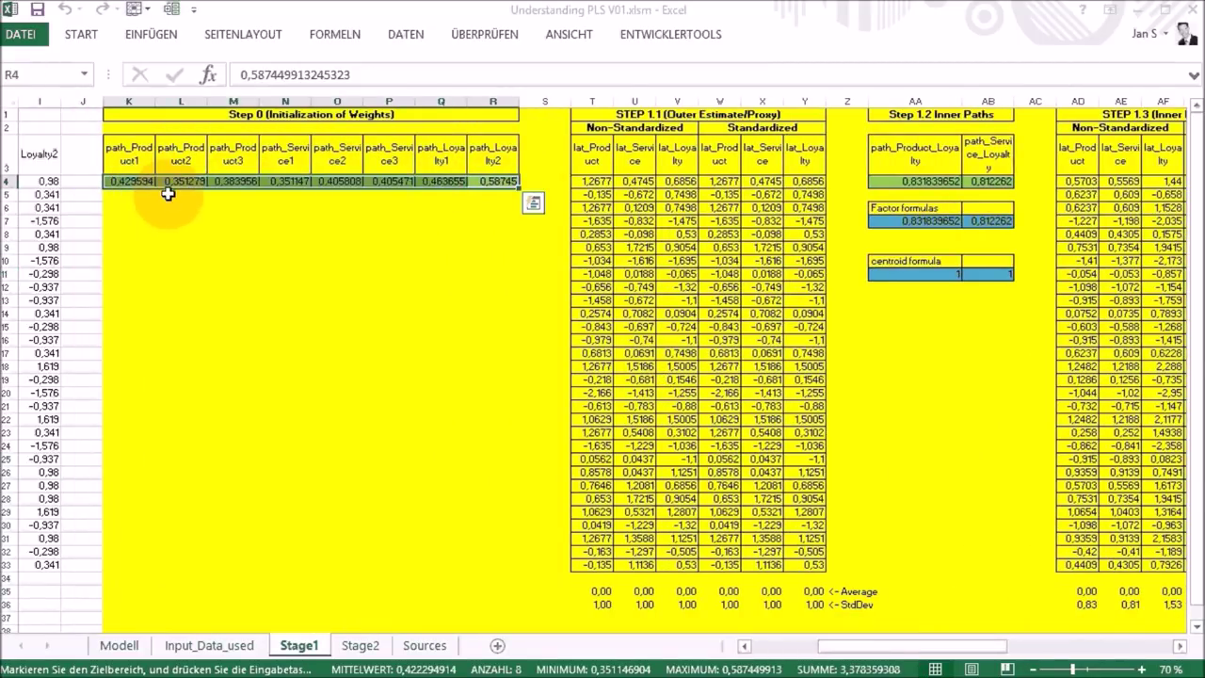
left_click(1117, 648)
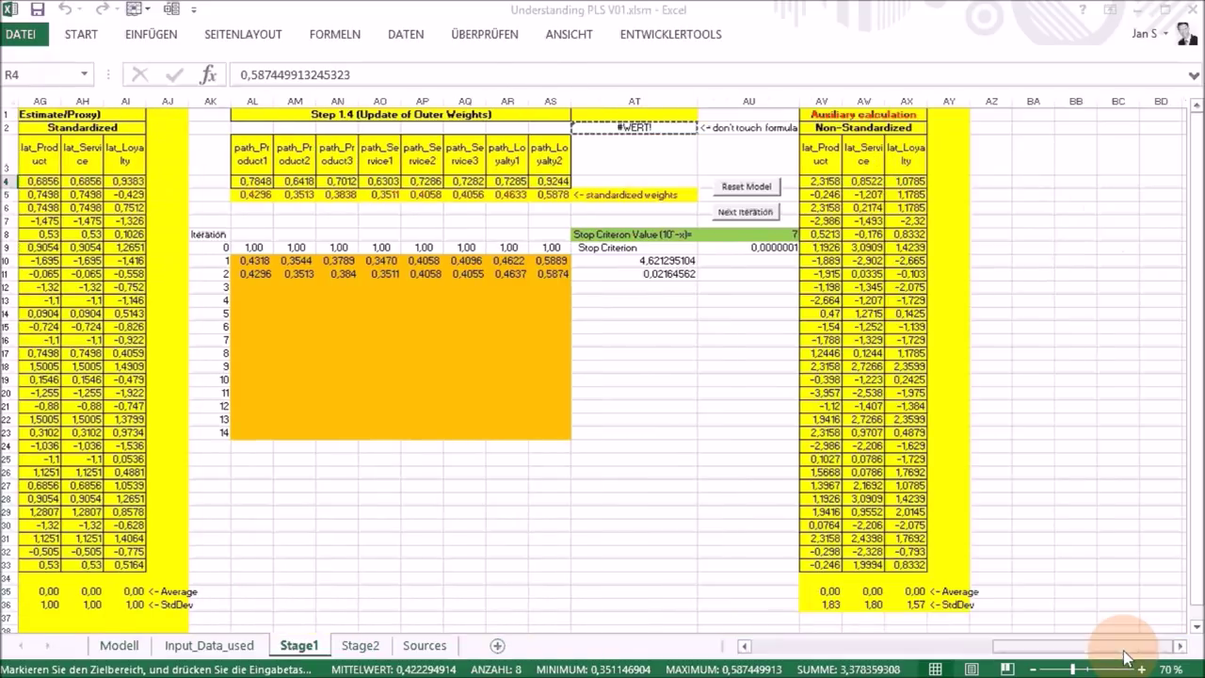
left_click(665, 274)
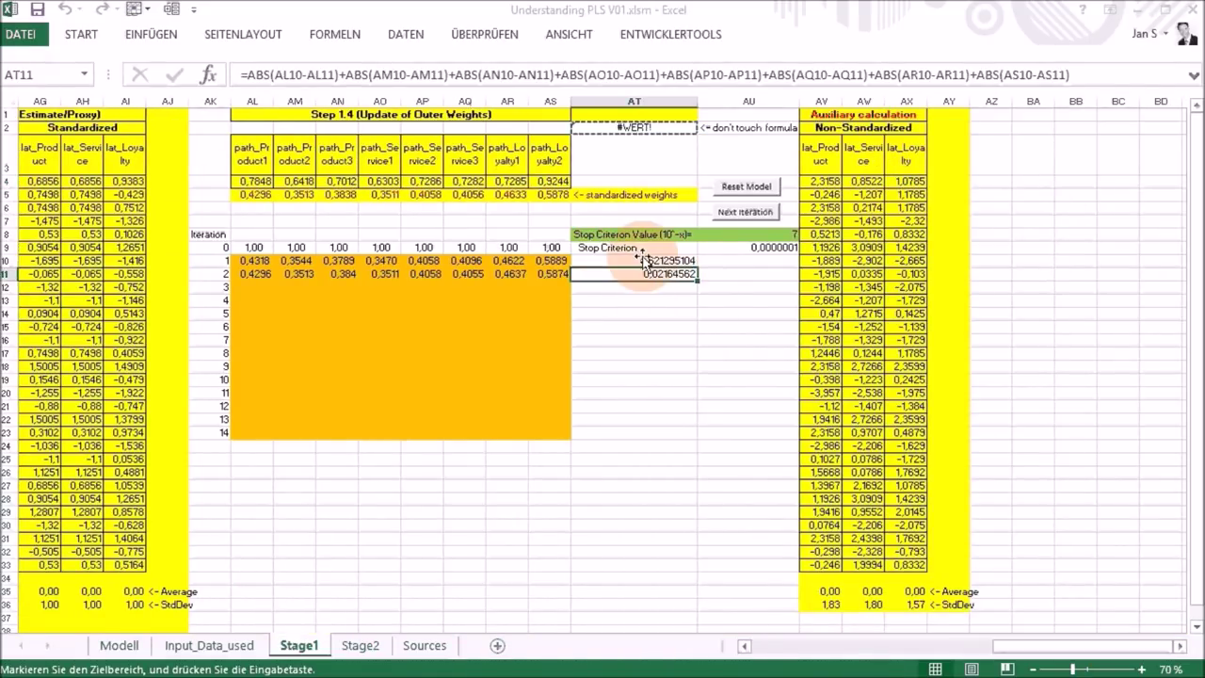
Run the next five iterations with the macro to fill iteration rows 3 to 7.
left_click(745, 214)
left_click(745, 214)
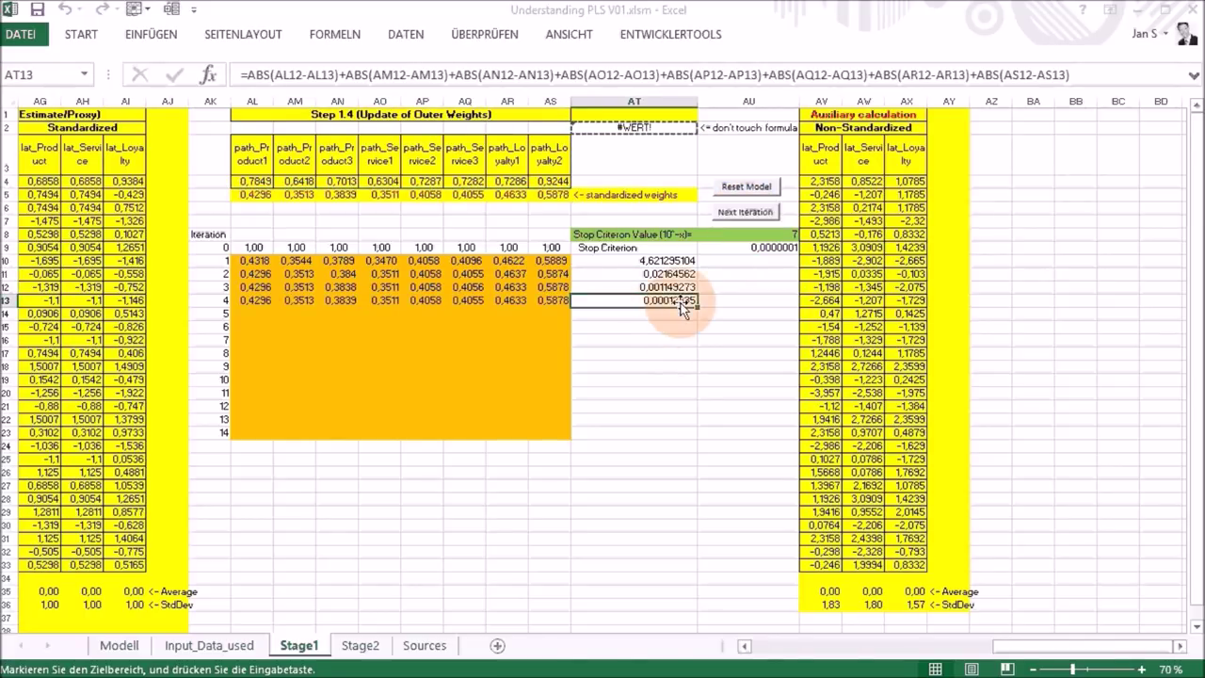
left_click(748, 214)
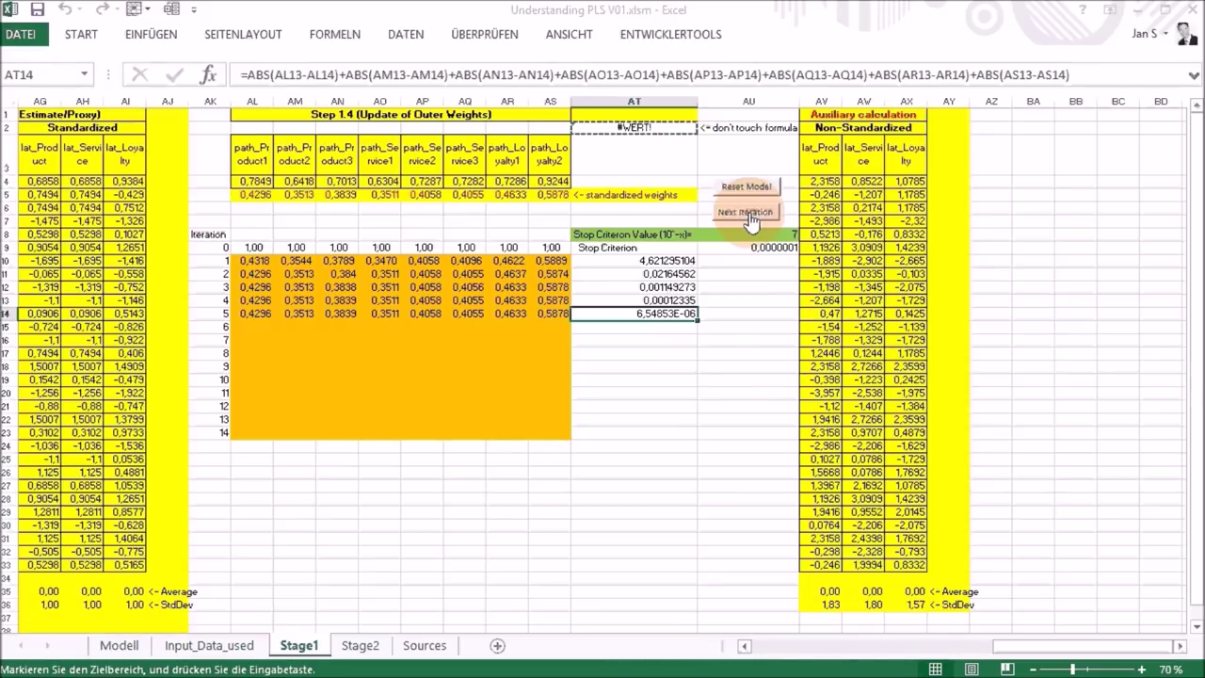
left_click(748, 213)
left_click(748, 214)
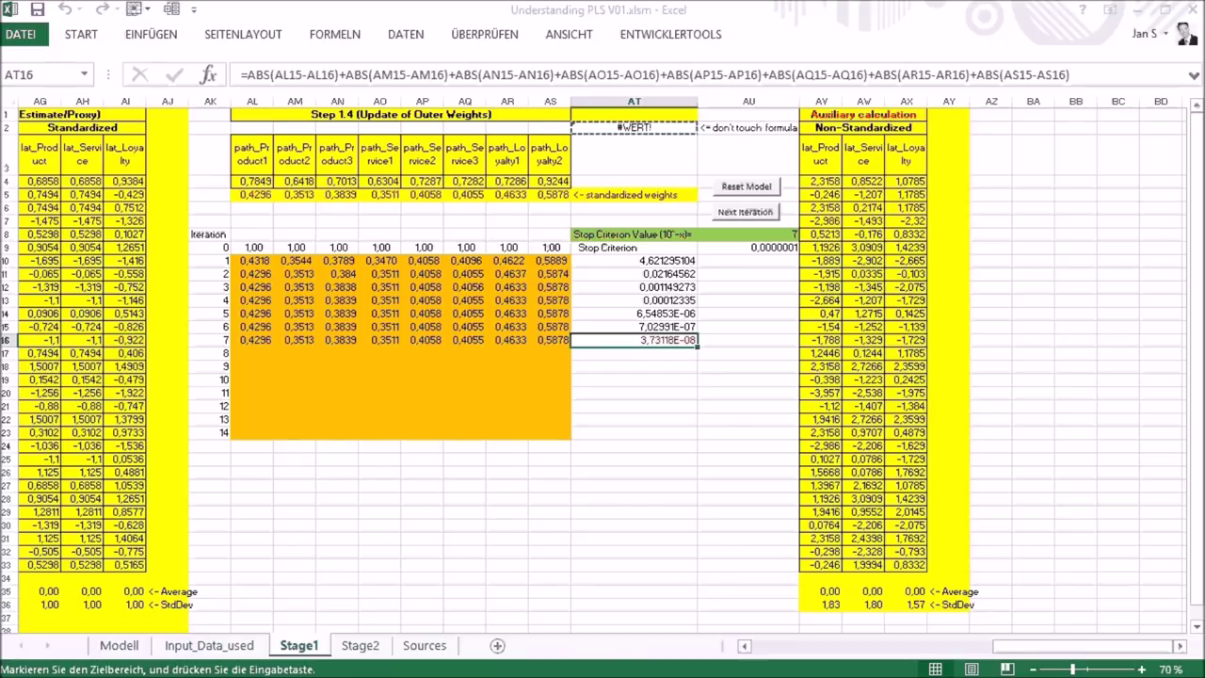
Switch to SmartPLS and run the PLS Algorithm on pls_verstehen_01_einfach with the Factor weighting scheme, 300 maximum iterations and stop criterion 7.
key("alt+Tab")
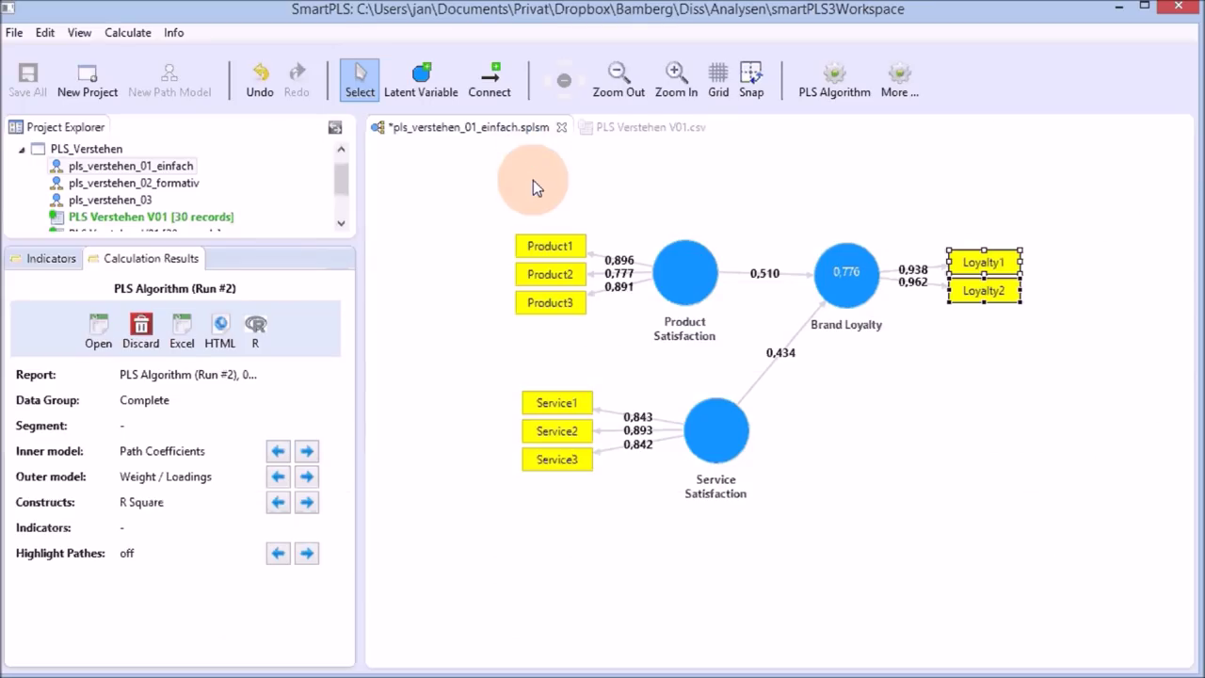
left_click(822, 80)
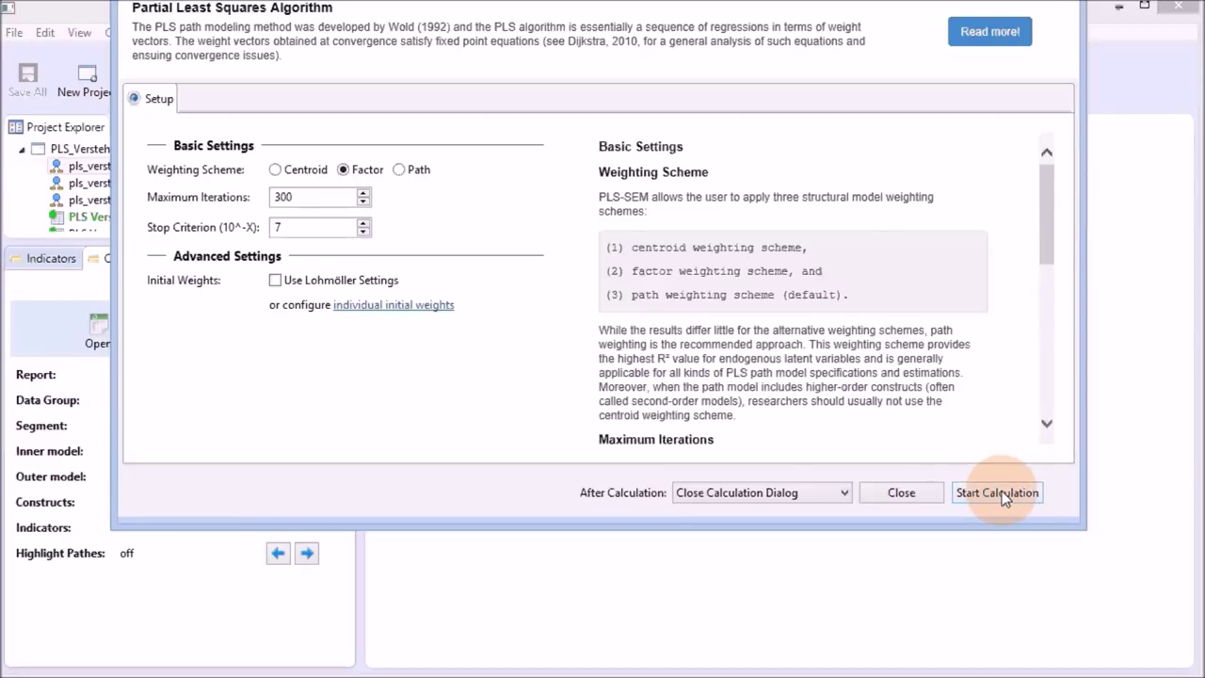
left_click(1004, 496)
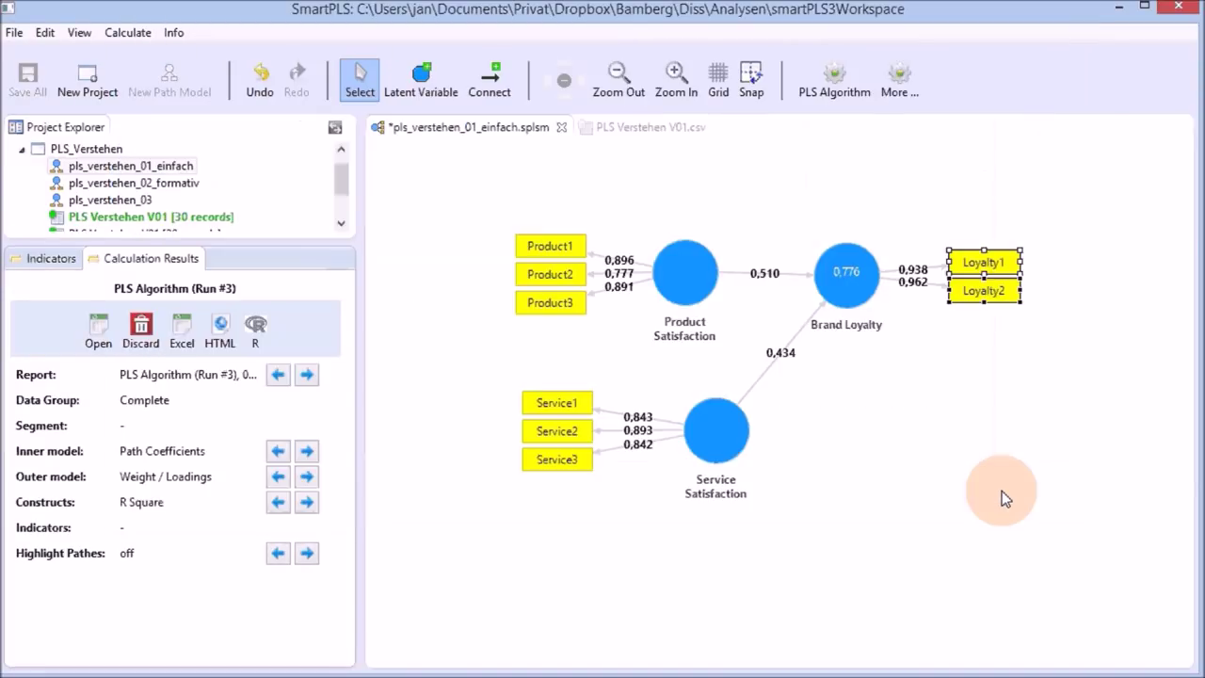
Open the run's Stop Criterion Changes report and compare its iteration weights with the Step 1.4 weights in the Excel workbook.
left_click(95, 331)
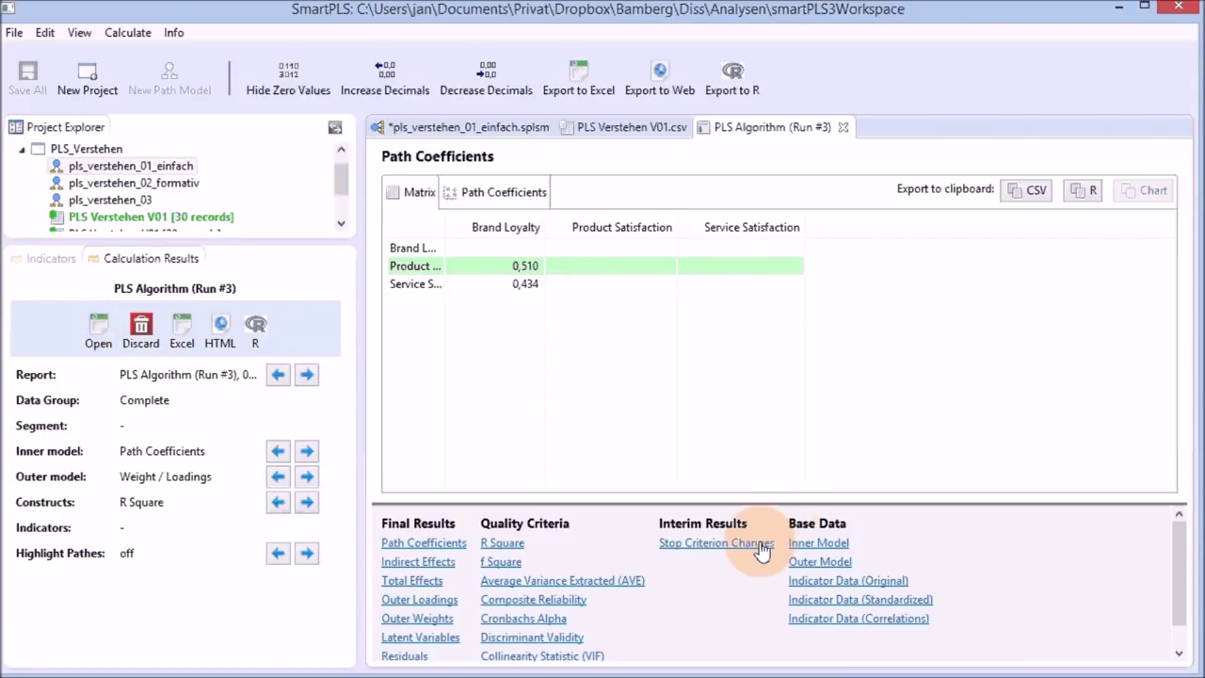
left_click(761, 544)
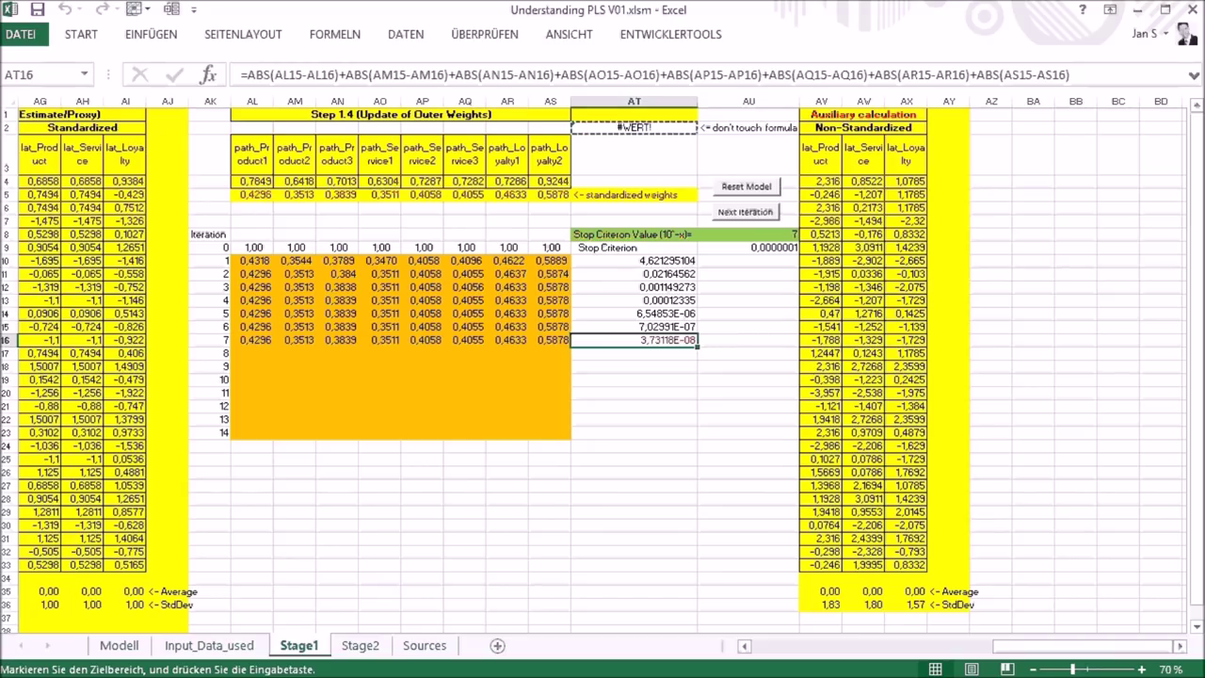
left_click(393, 344)
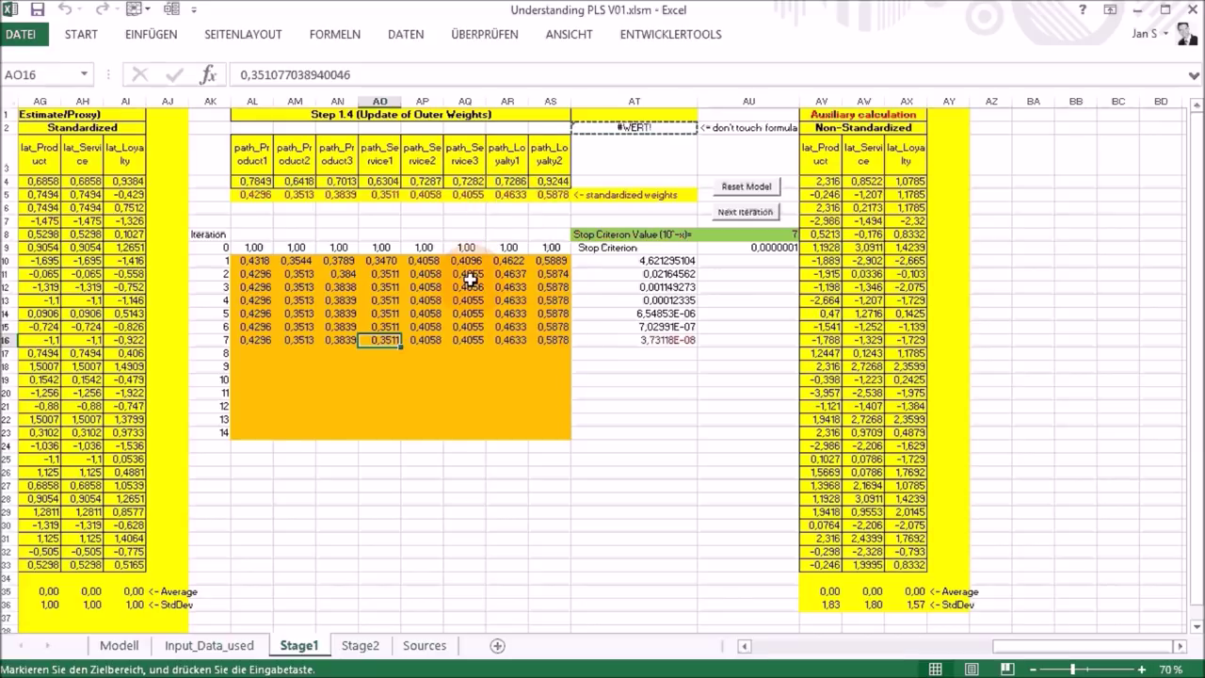
left_click_drag(508, 154, 550, 154)
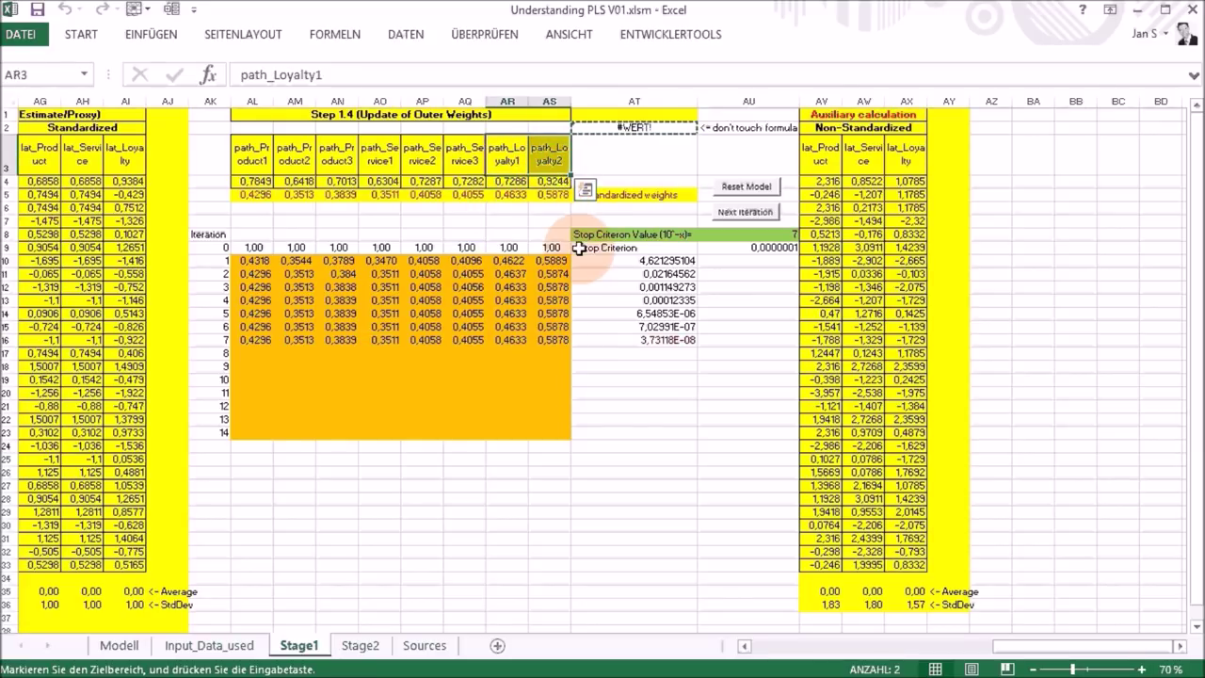
Review the Stage1 estimates and the final iteration 7 weights in row 16, along with the weight-change formula in AT16.
scroll(923, 381, "left", 10)
left_click(923, 382)
scroll(923, 382, "right", 10)
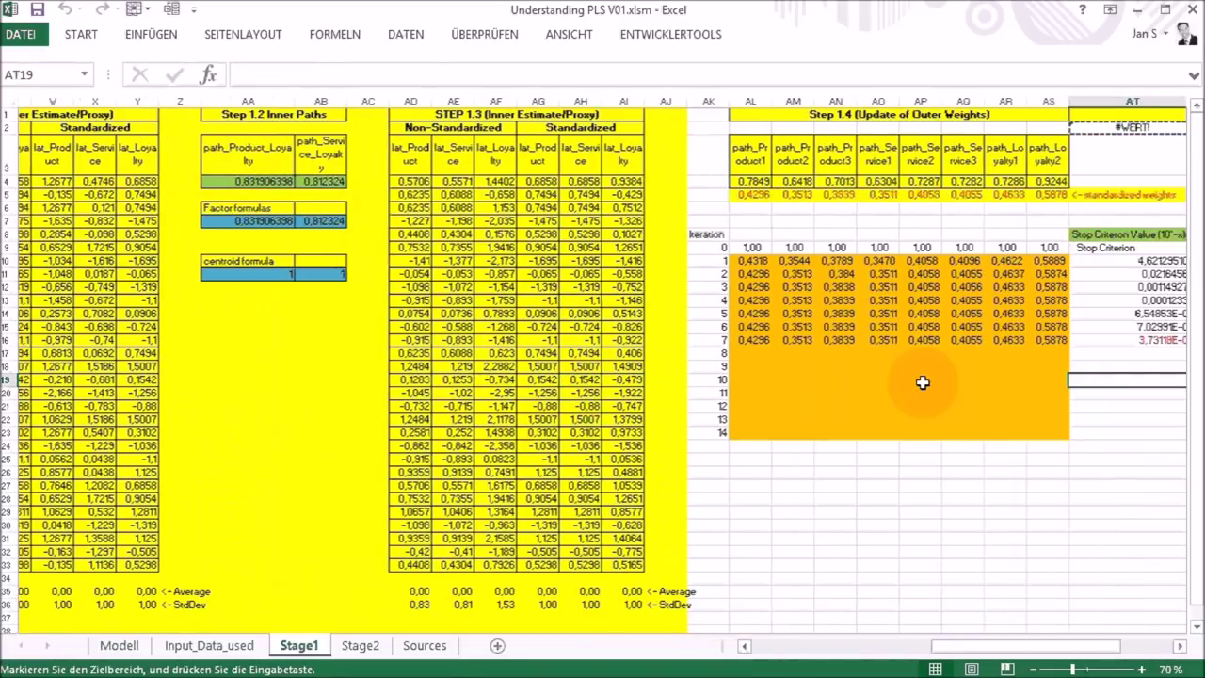
left_click(923, 354)
key("Up")
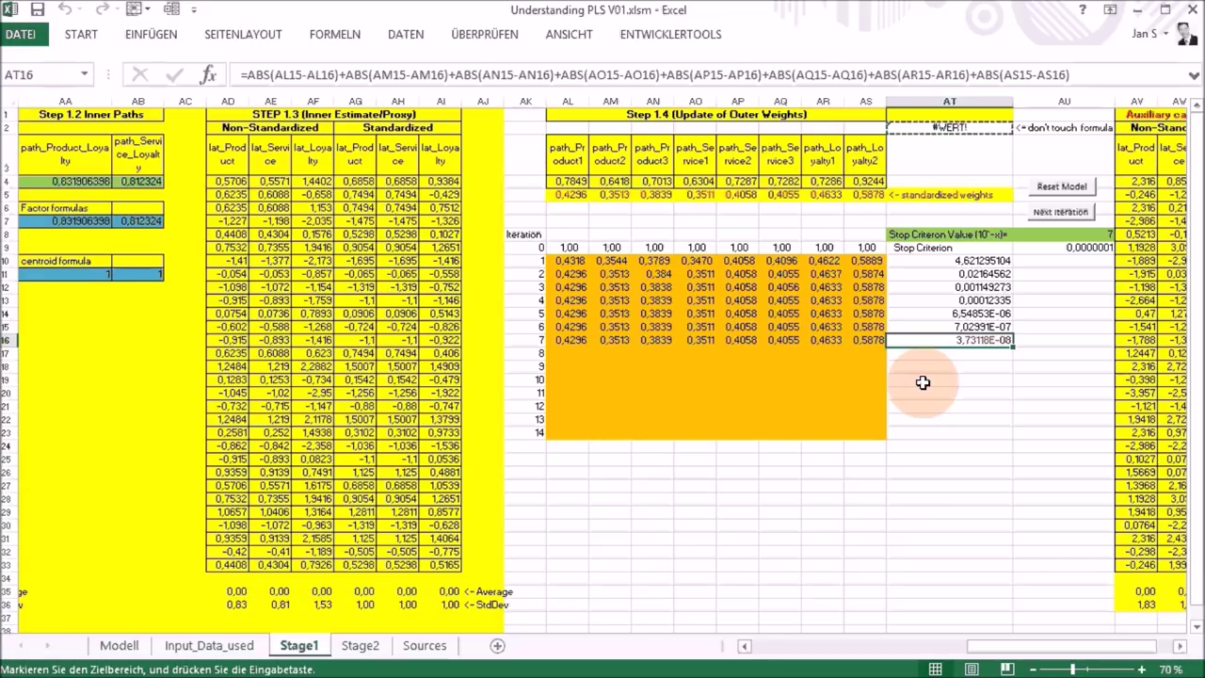
key("Left")
key("Left")
key("Right")
key("Right")
key("Left")
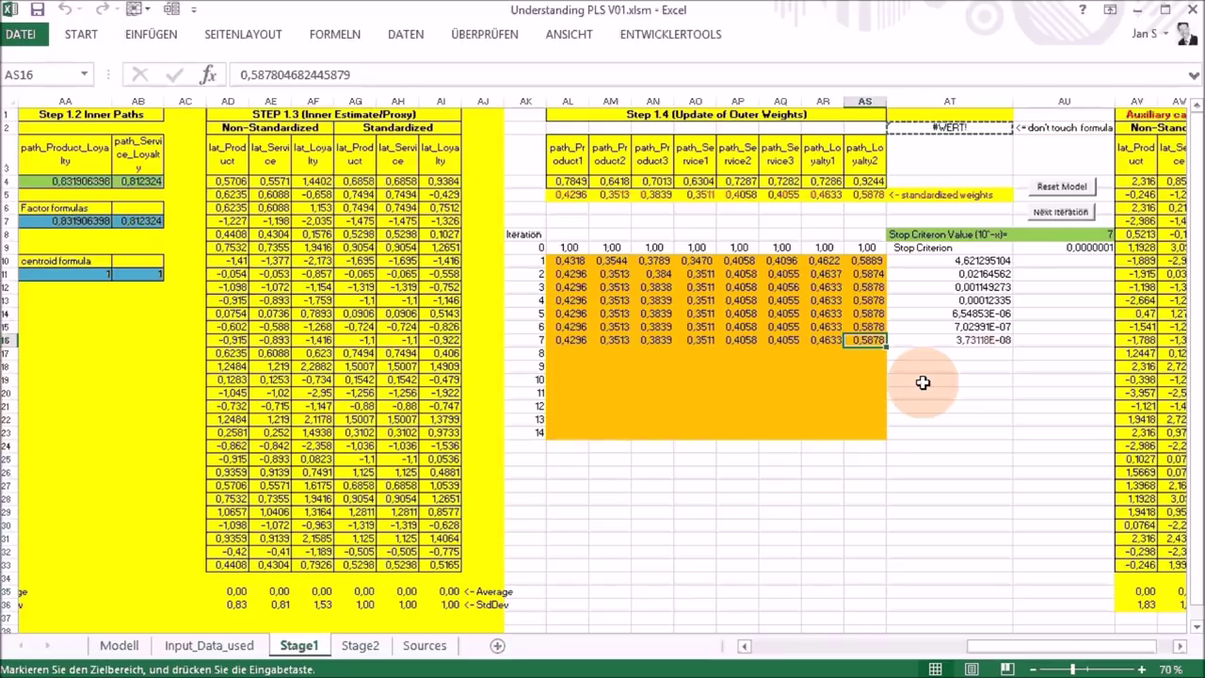
Inspect the Product1 loading formula in D5 of the Stage2 sheet and compare the Stage2 results with the path model in SmartPLS.
key("ctrl+Page_Down")
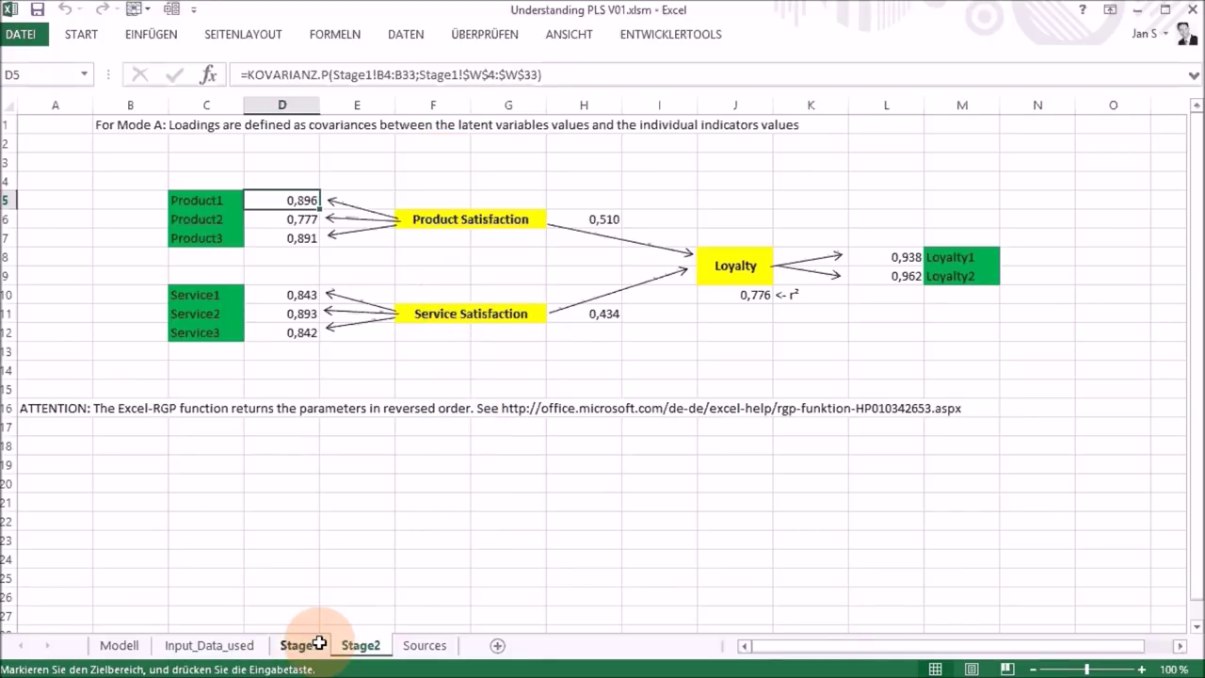
left_click(308, 215)
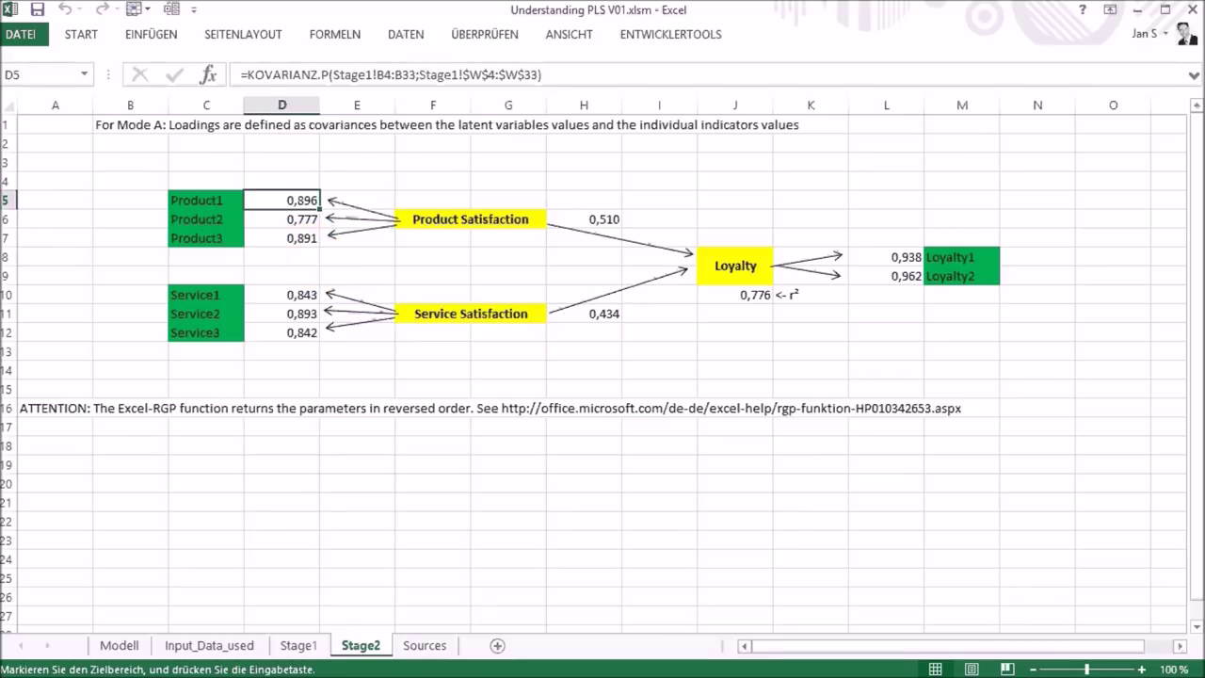
key("alt+Tab")
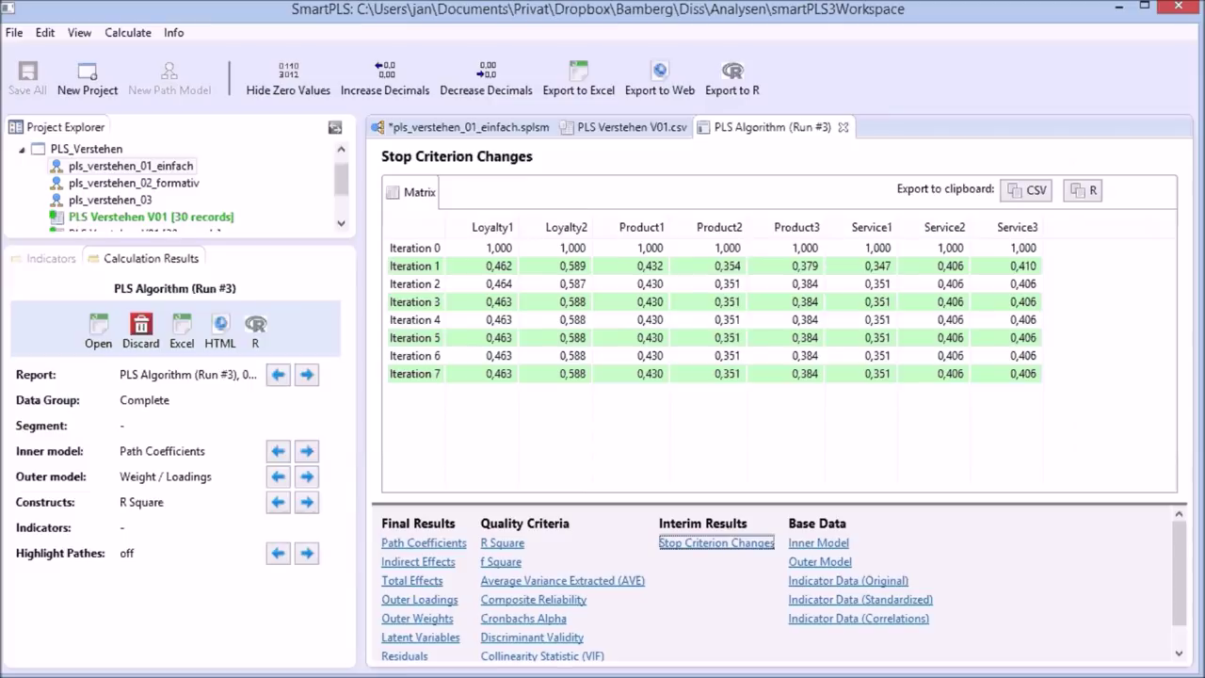
left_click(631, 132)
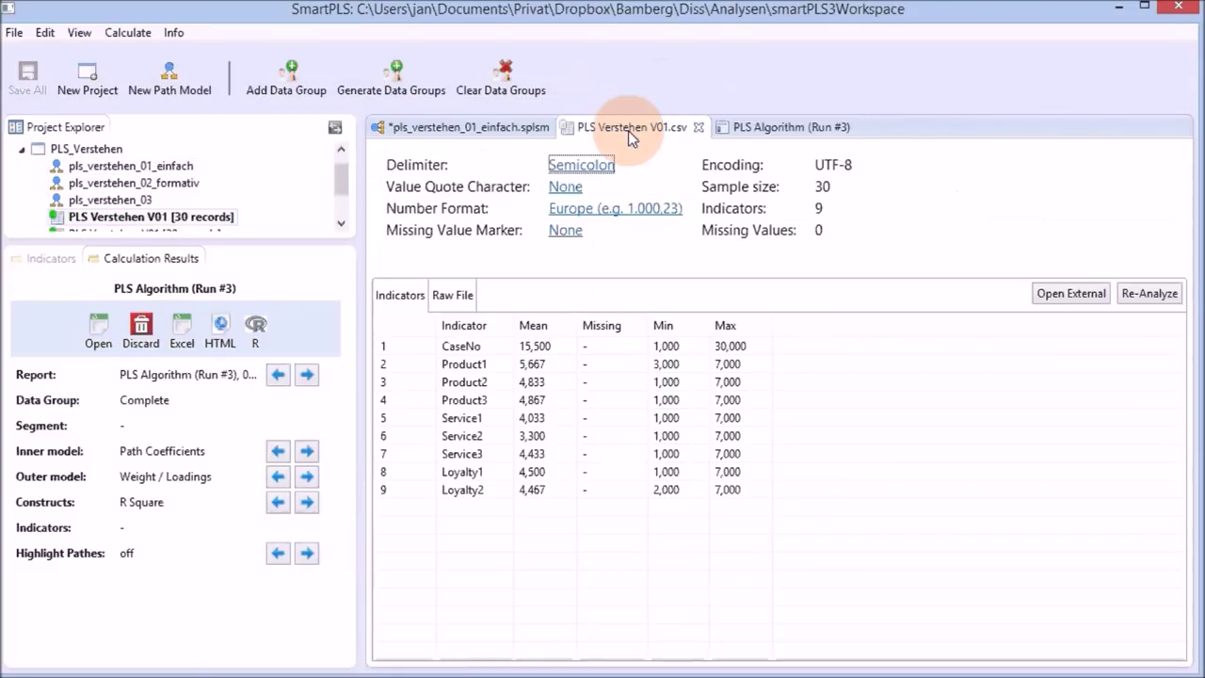
left_click(500, 130)
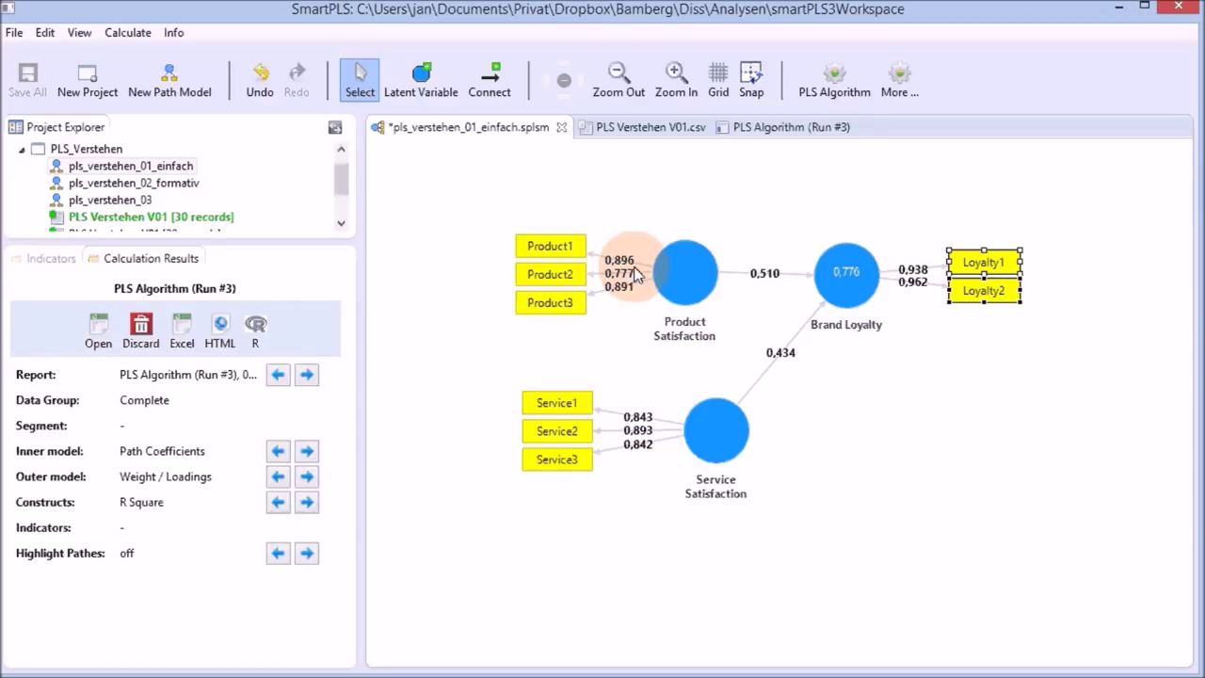
Return to the Stage2 sheet in Excel and read the notes on the LINEST and RGP functions in A17 and A18.
key("alt+Tab")
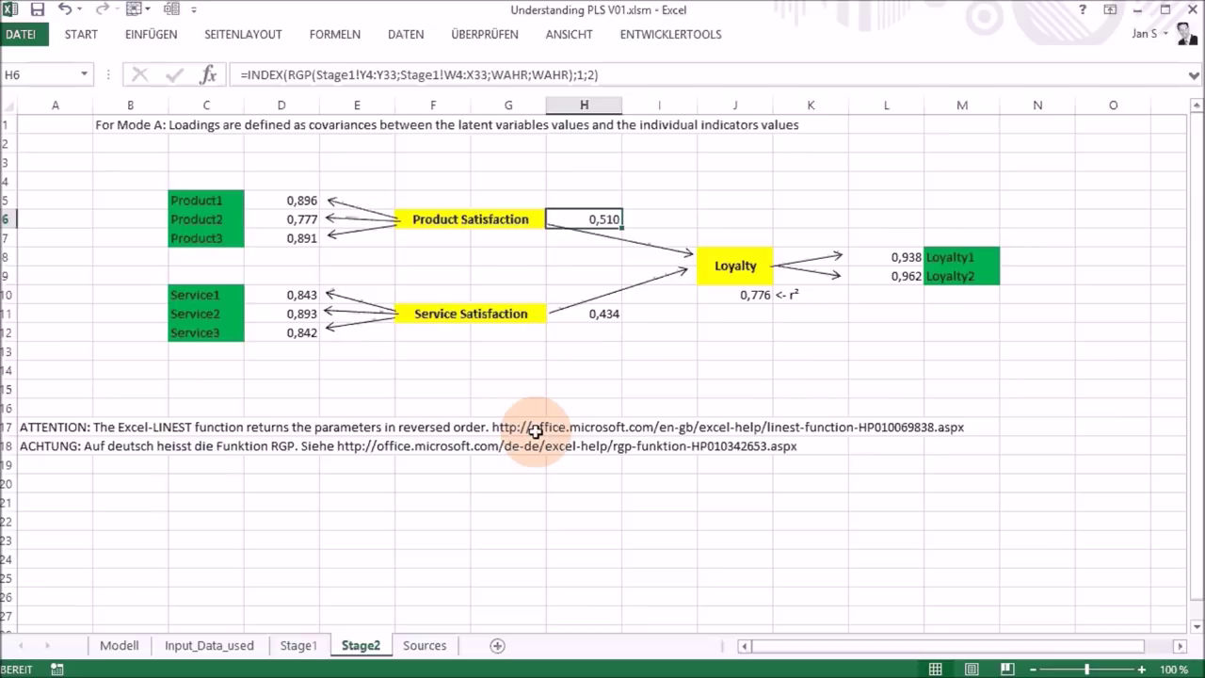
left_click(99, 427)
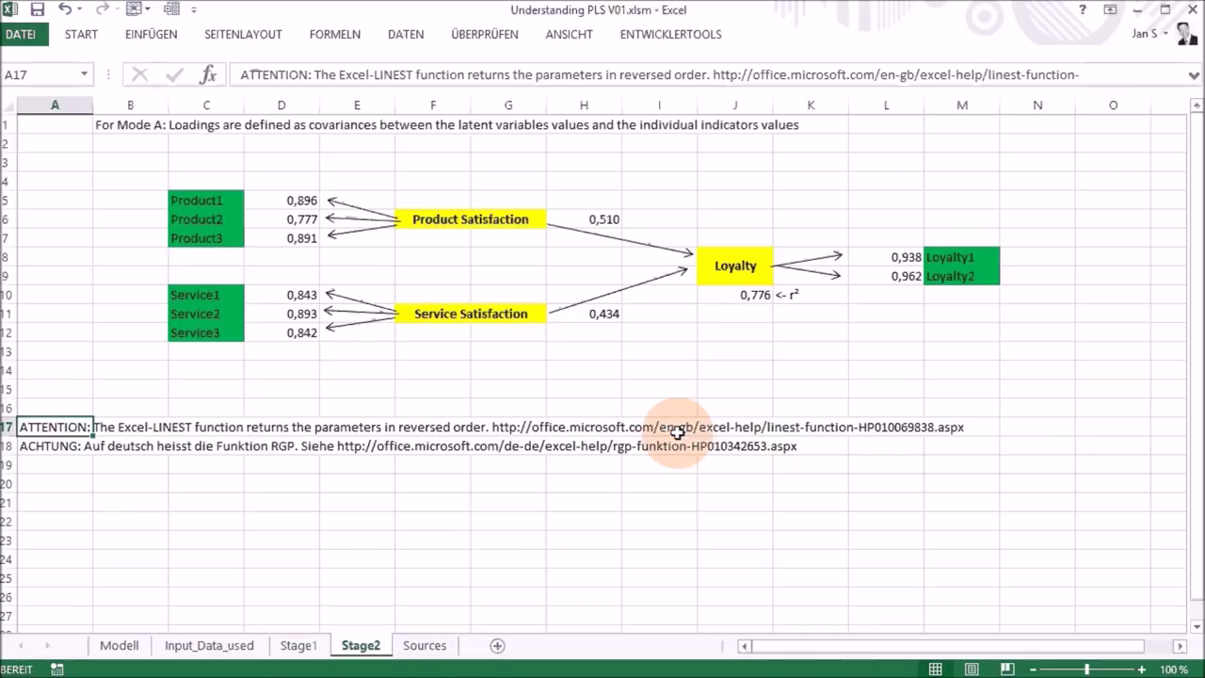
key("Down")
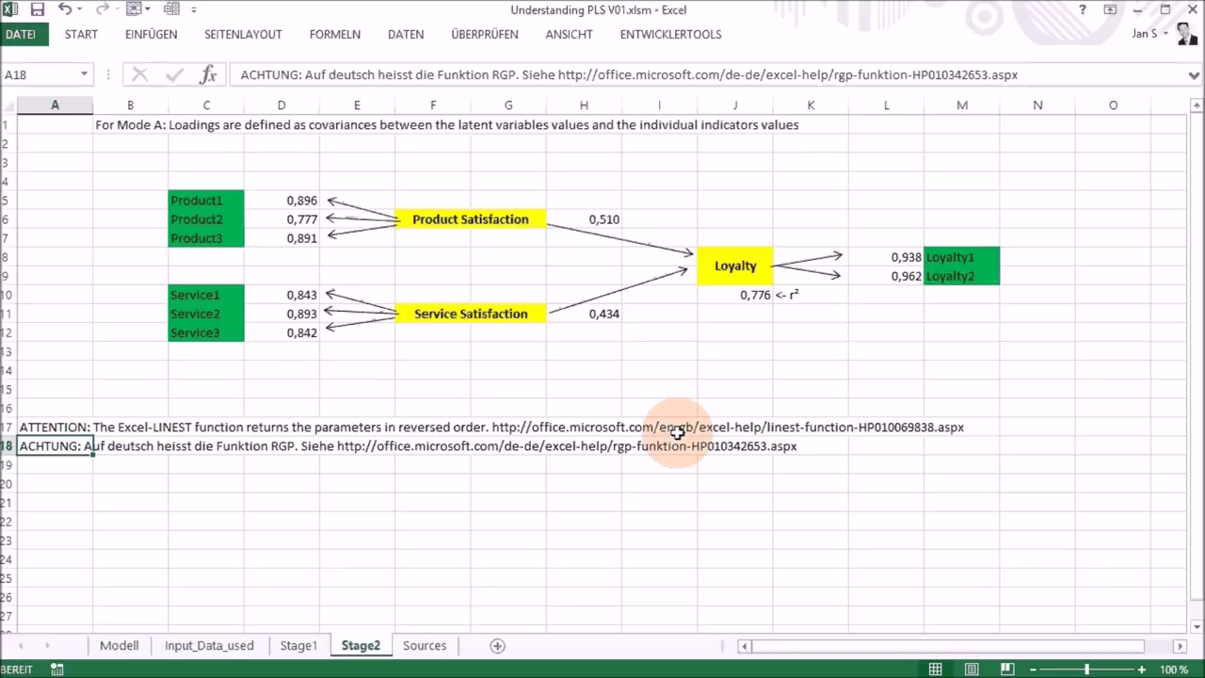
Inspect the Product Satisfaction path coefficient formula in H6 and the latent variable scores on the Stage1 sheet that it references.
left_click(607, 217)
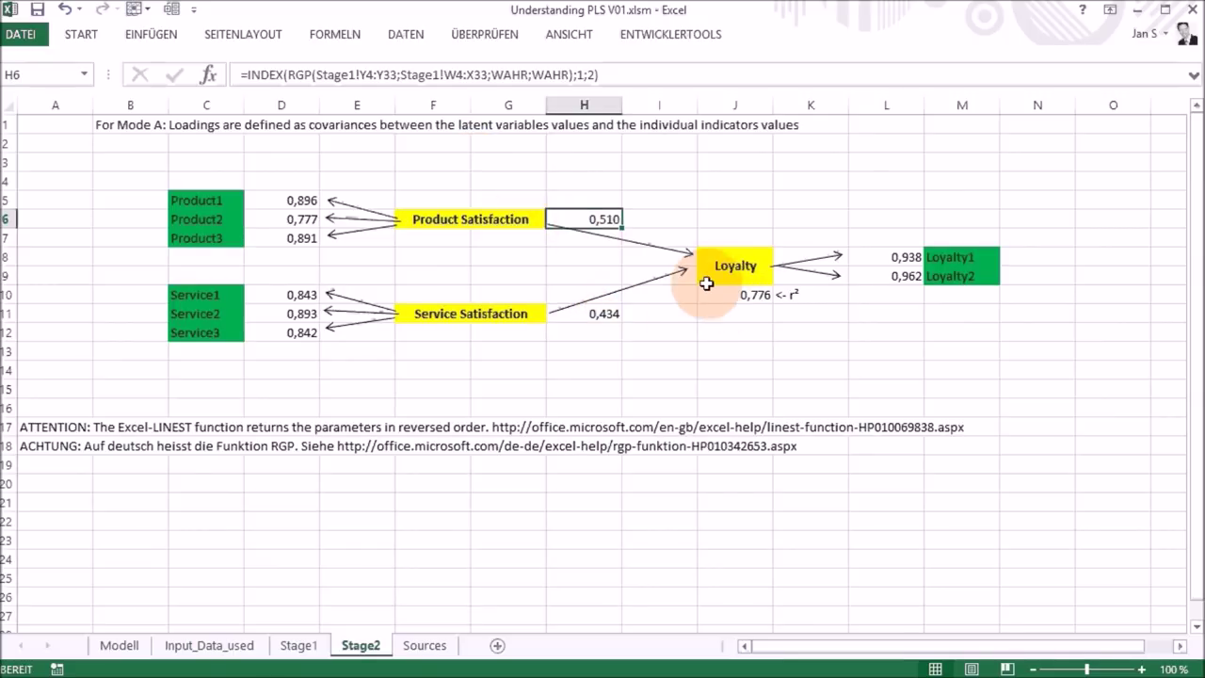
left_click(302, 74)
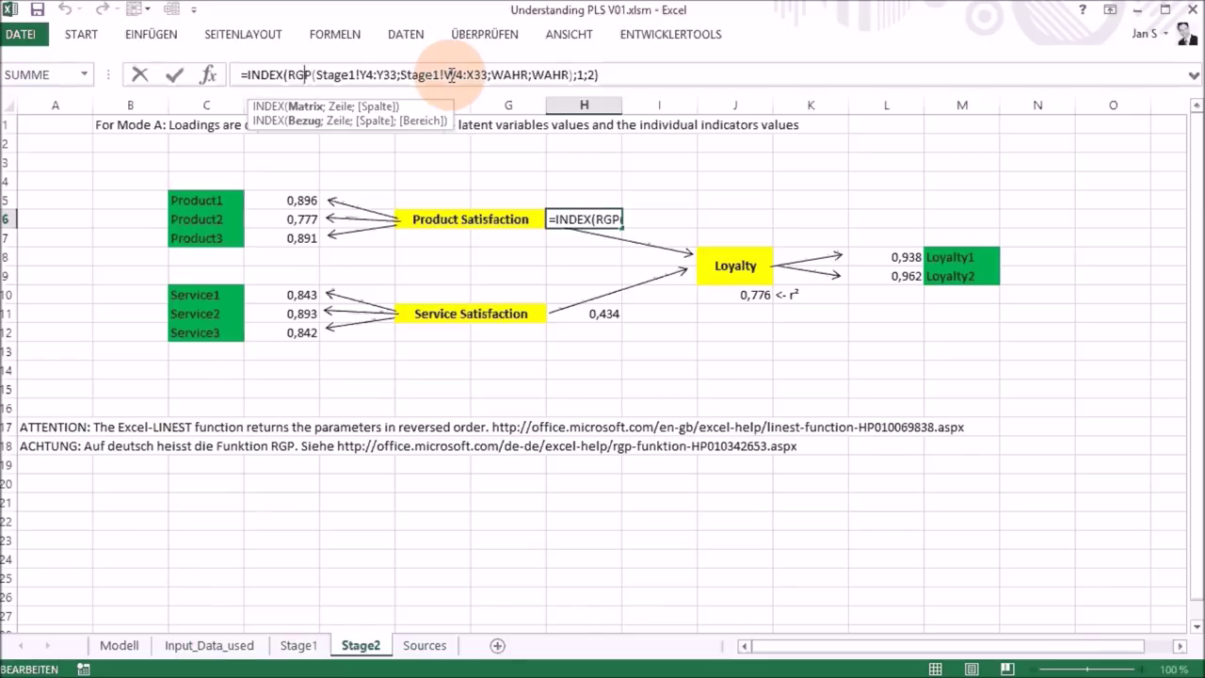
left_click(317, 654)
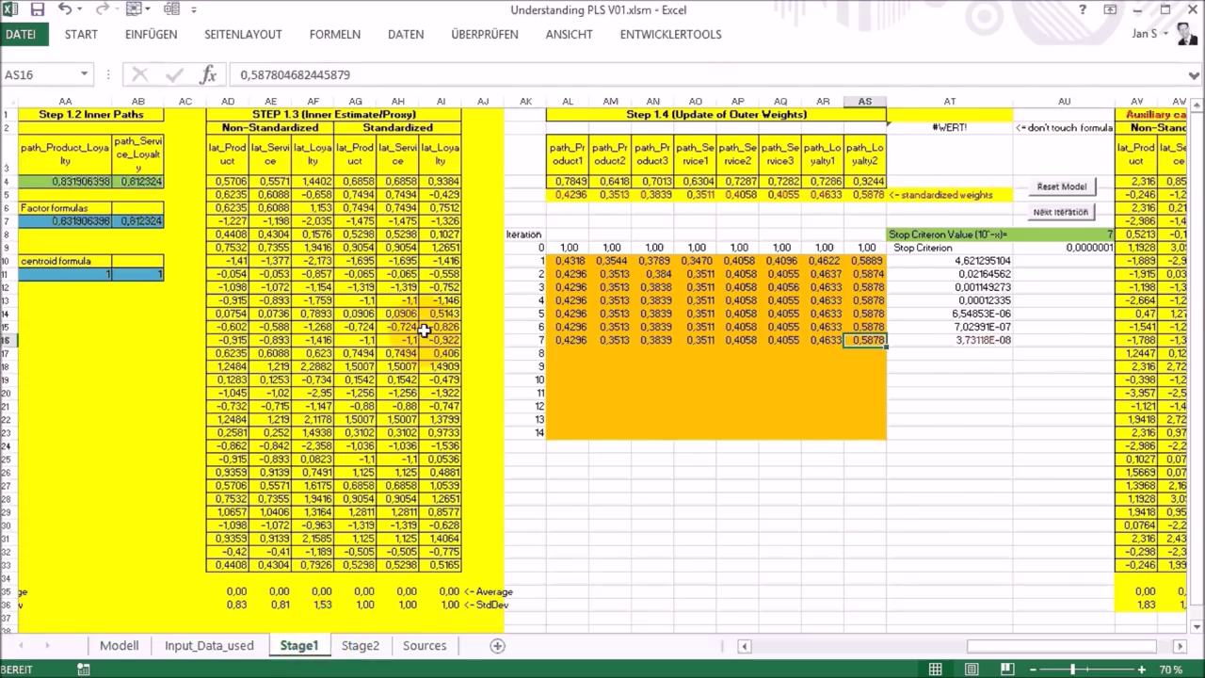
left_click(229, 158)
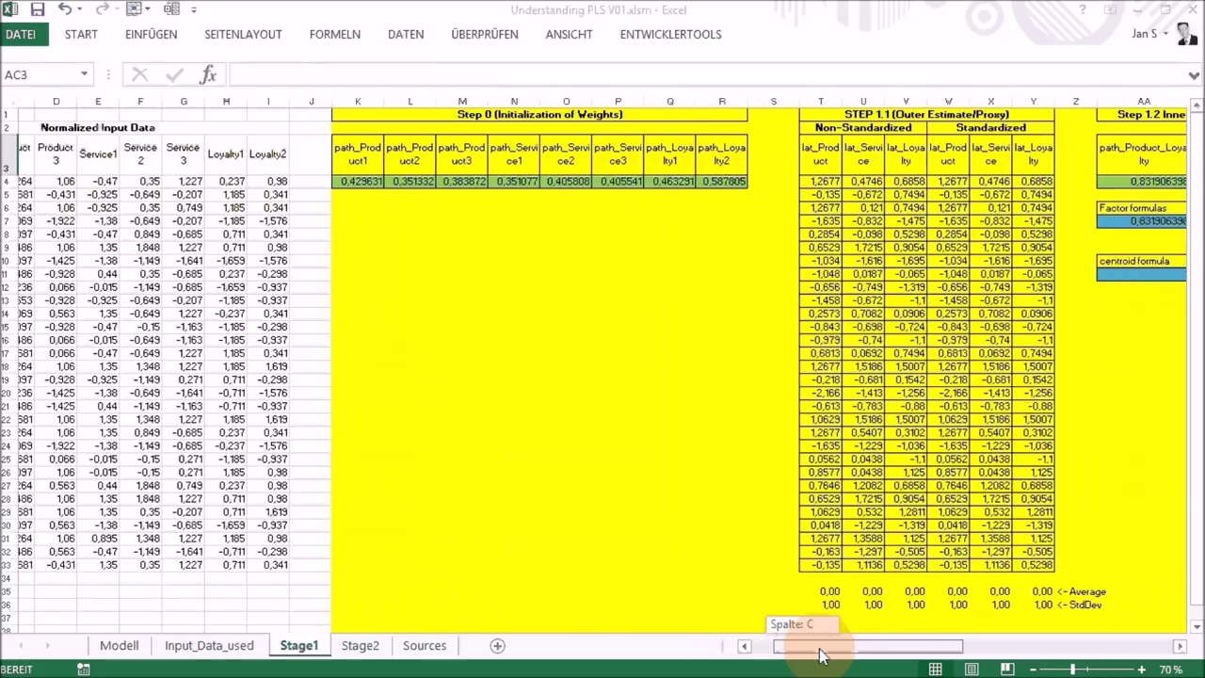
left_click_drag(782, 646, 798, 638)
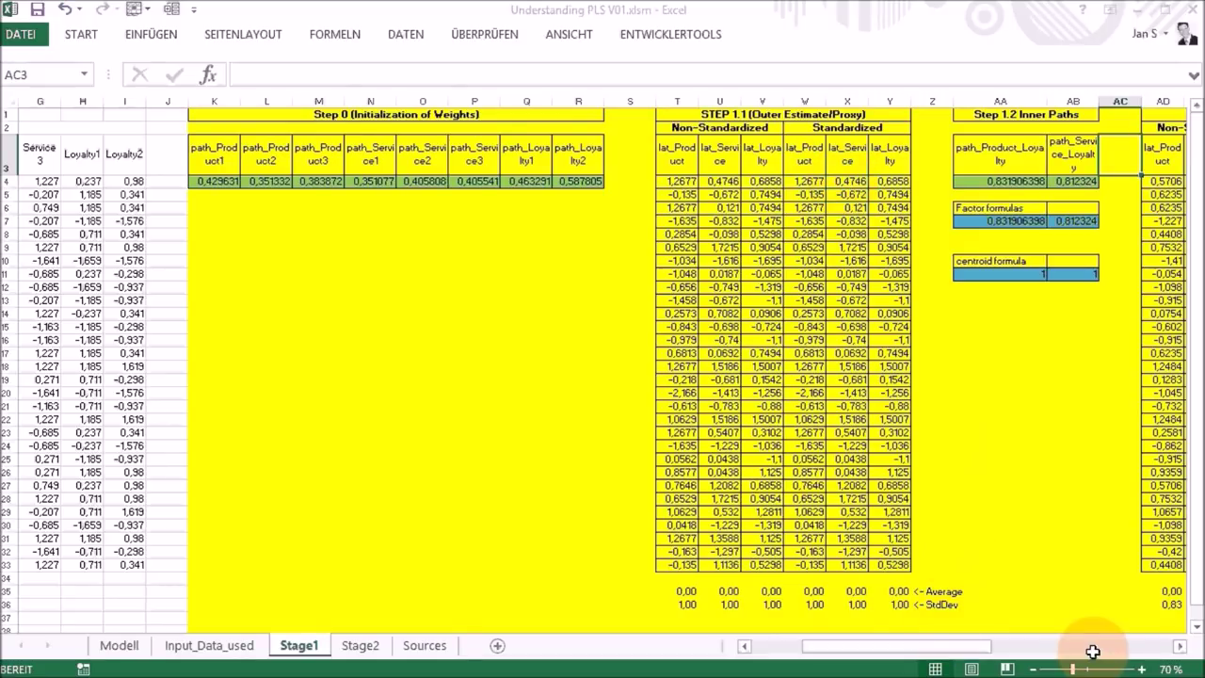
Inspect the Stage2 formulas in H11 and J10, compare the path coefficients and r² with the SmartPLS model, and return to Excel.
left_click(361, 645)
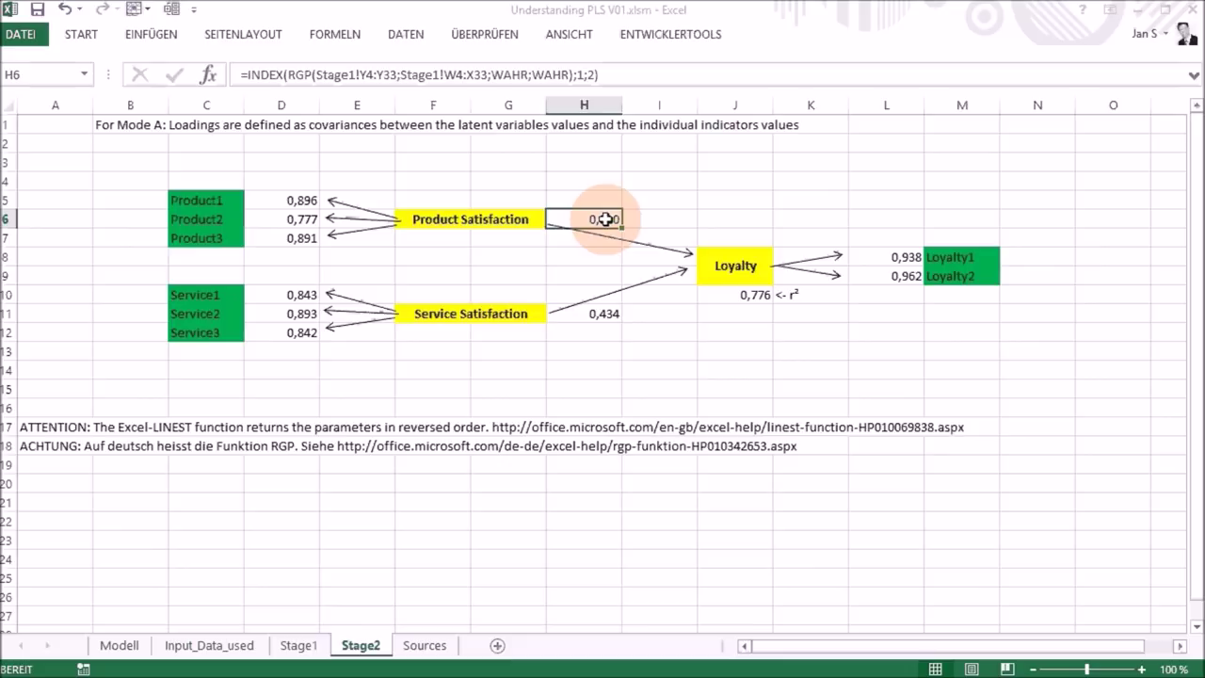
left_click(607, 311)
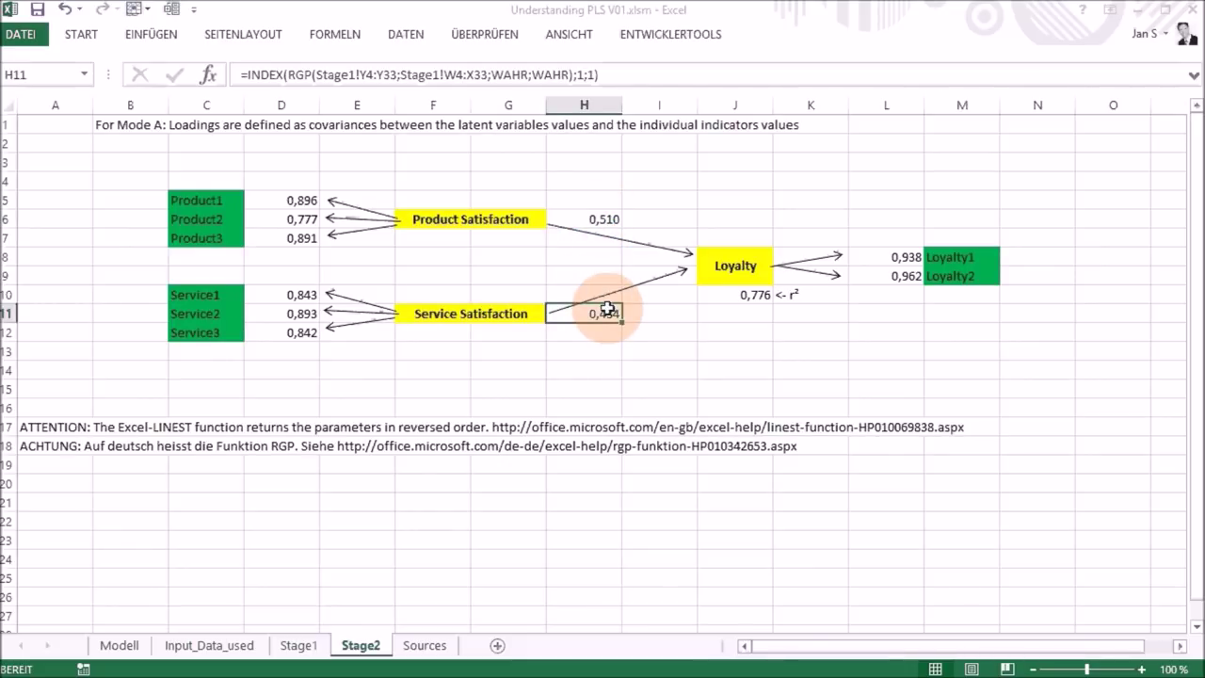
left_click(729, 294)
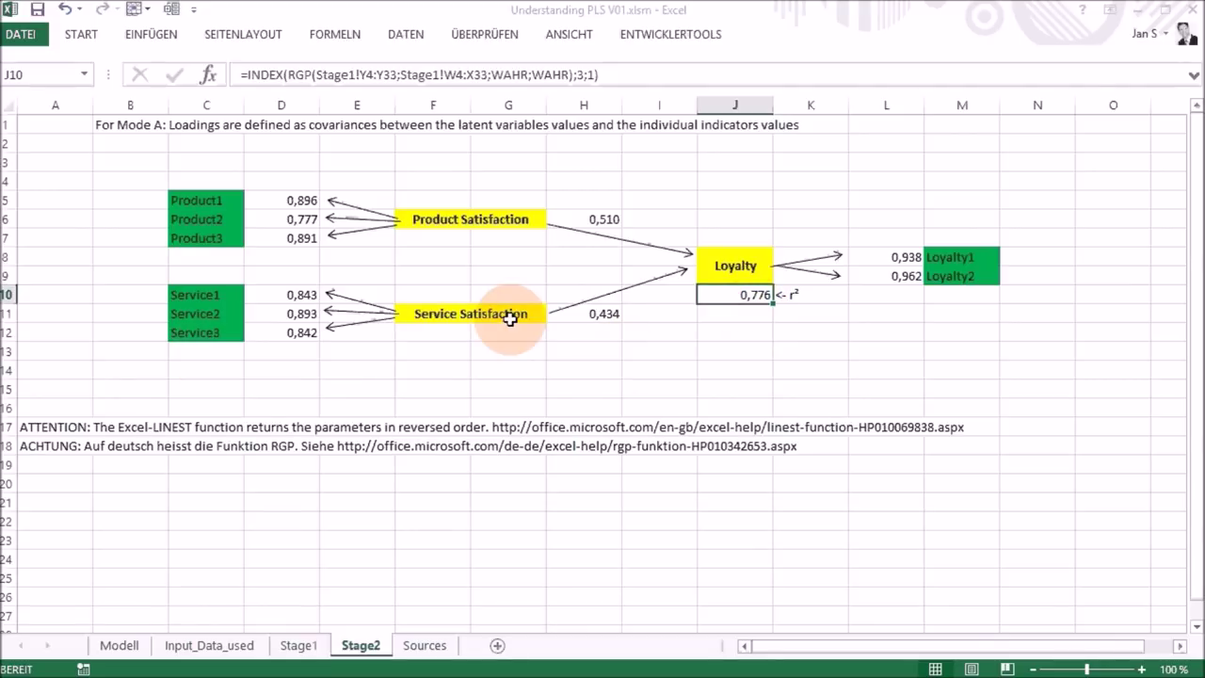
key("alt+Tab")
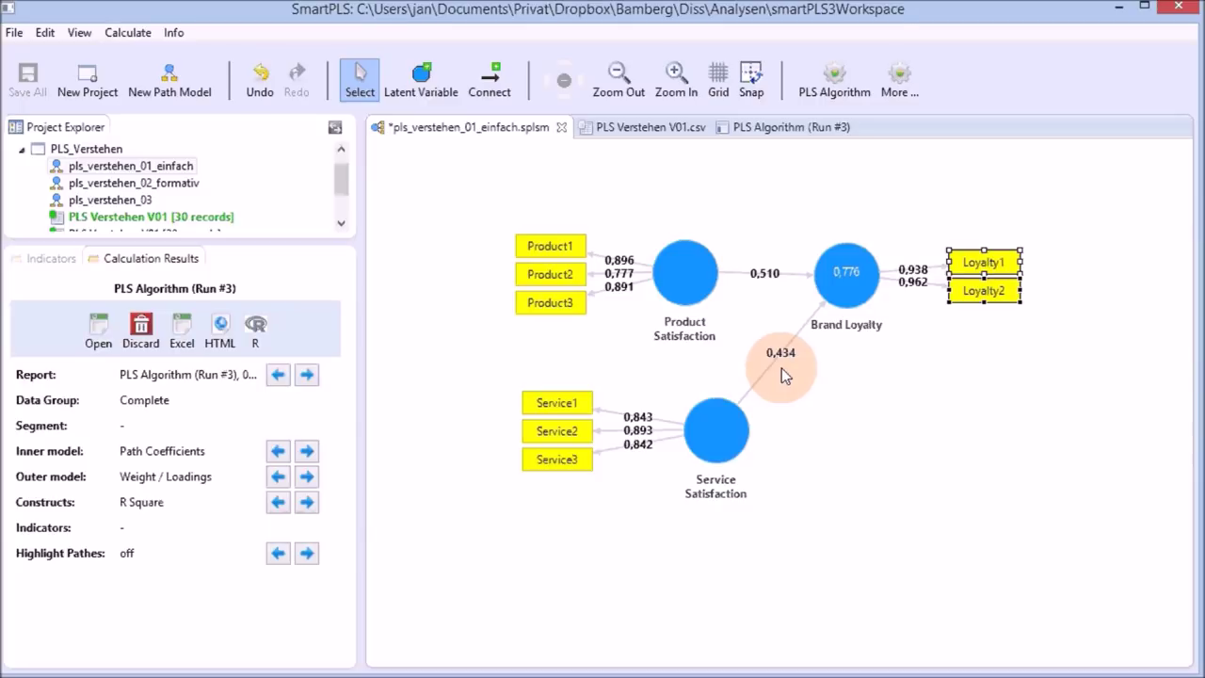
key("alt+Tab")
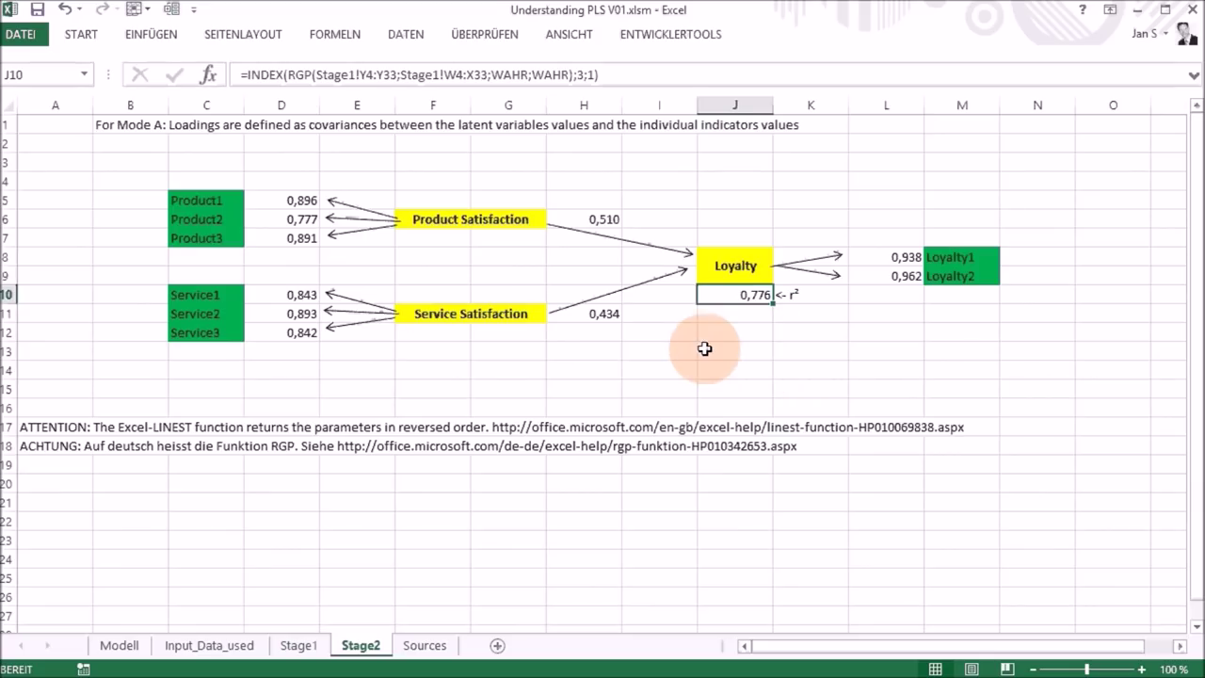